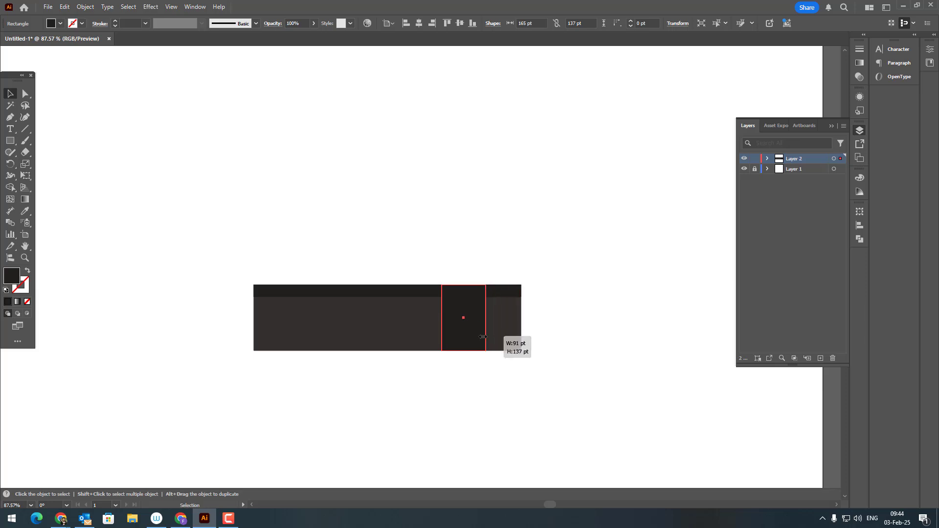
# - Duplicate the dark vertical pillar in front and move the copy to the left part of the base rectangle
pyautogui.click(65, 10)
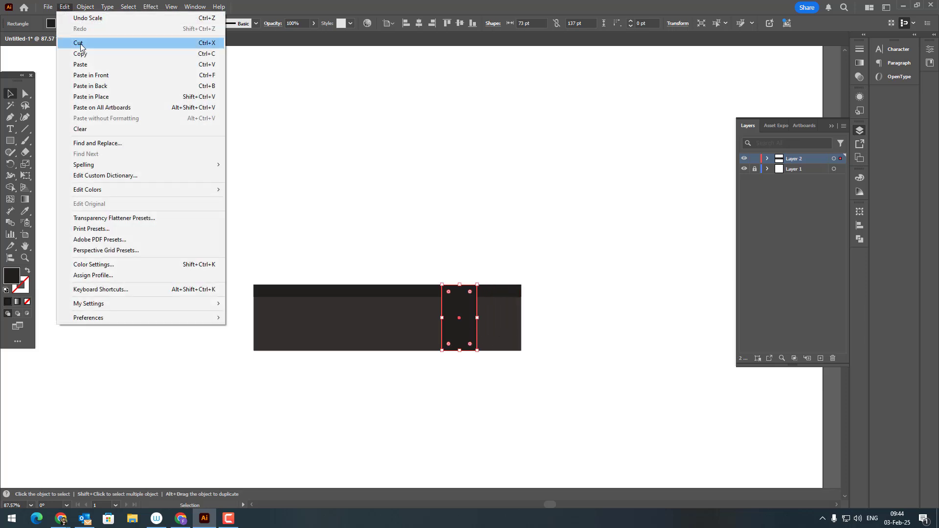
pyautogui.click(81, 54)
pyautogui.click(65, 8)
pyautogui.click(98, 75)
pyautogui.moveTo(452, 339); pyautogui.dragTo(303, 338)
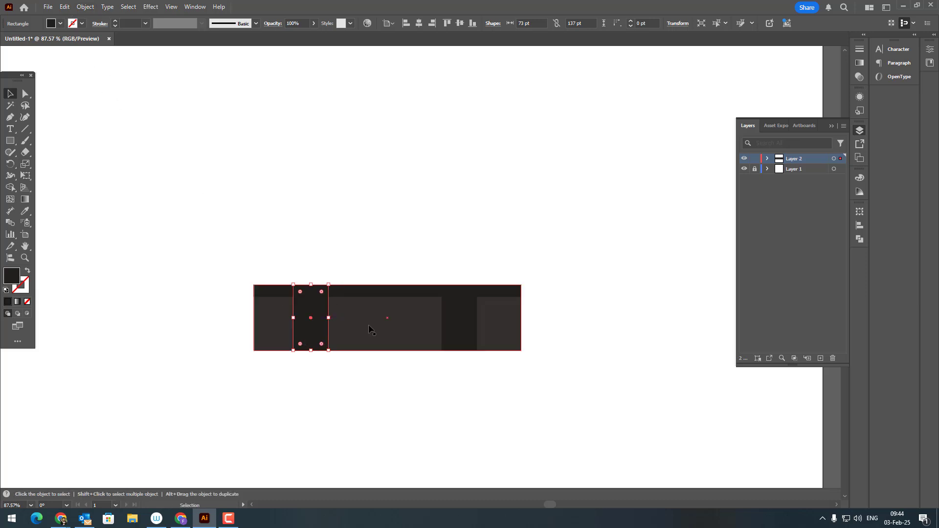
# - Duplicate the left dark pillar in front and move the copy to the middle, between the two outer pillars
pyautogui.click(65, 7)
pyautogui.click(81, 54)
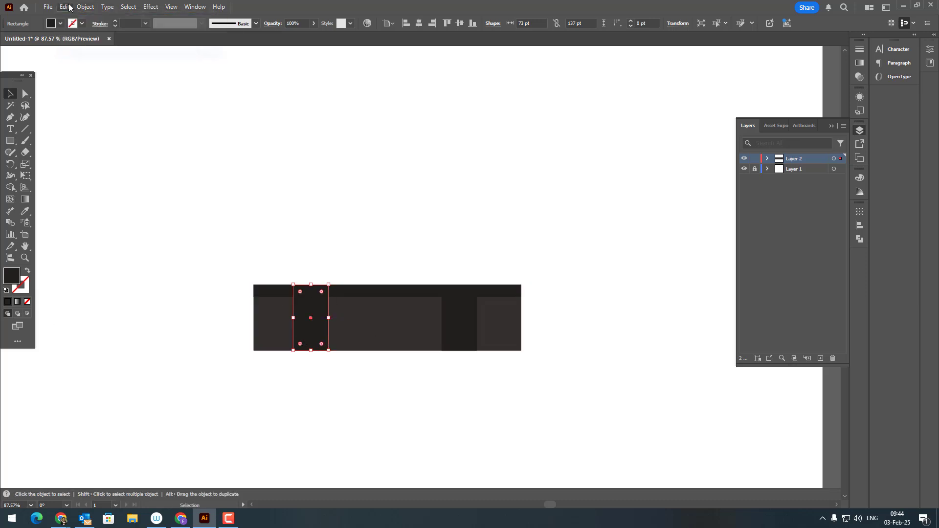
pyautogui.click(65, 7)
pyautogui.click(126, 75)
pyautogui.moveTo(325, 347); pyautogui.dragTo(398, 348)
pyautogui.moveTo(422, 397); pyautogui.dragTo(376, 335)
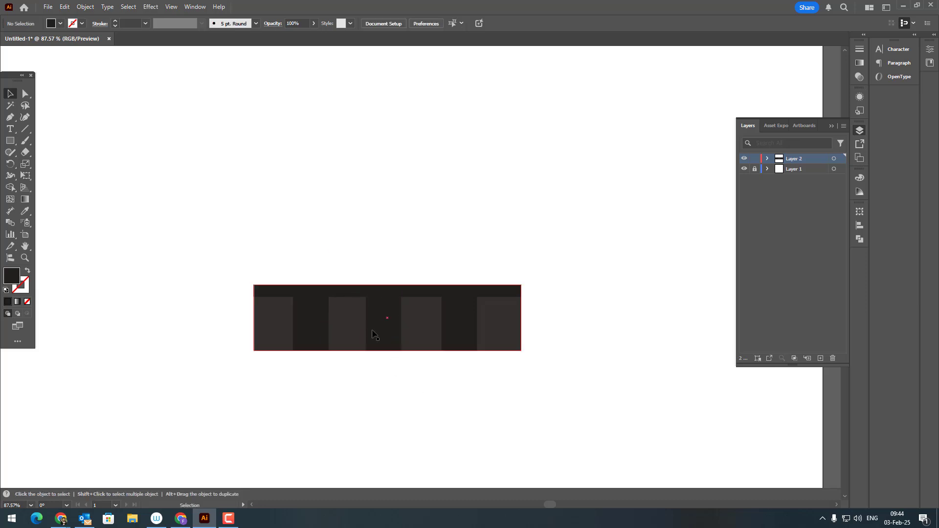
pyautogui.click(419, 24)
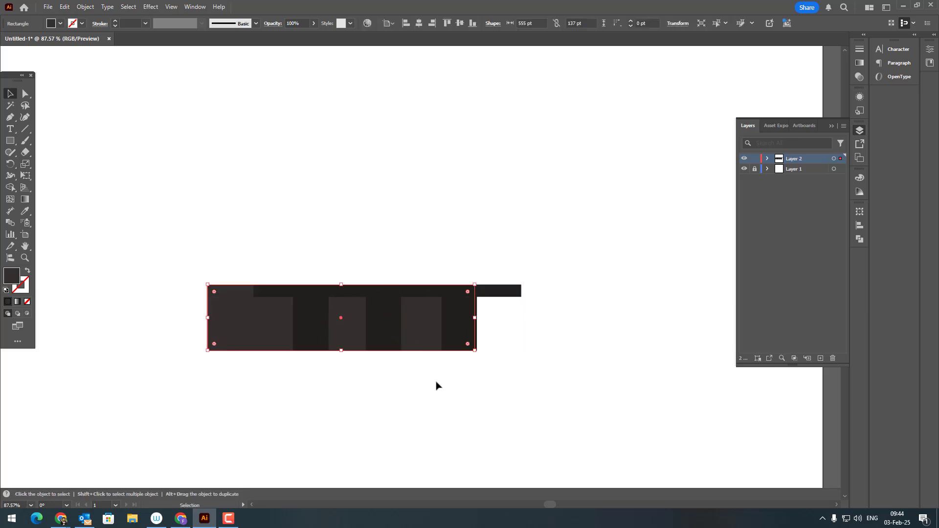
pyautogui.hotkey('ctrl', 'z')
pyautogui.click(459, 311)
pyautogui.keyDown('shift'); pyautogui.click(394, 292); pyautogui.keyUp('shift')
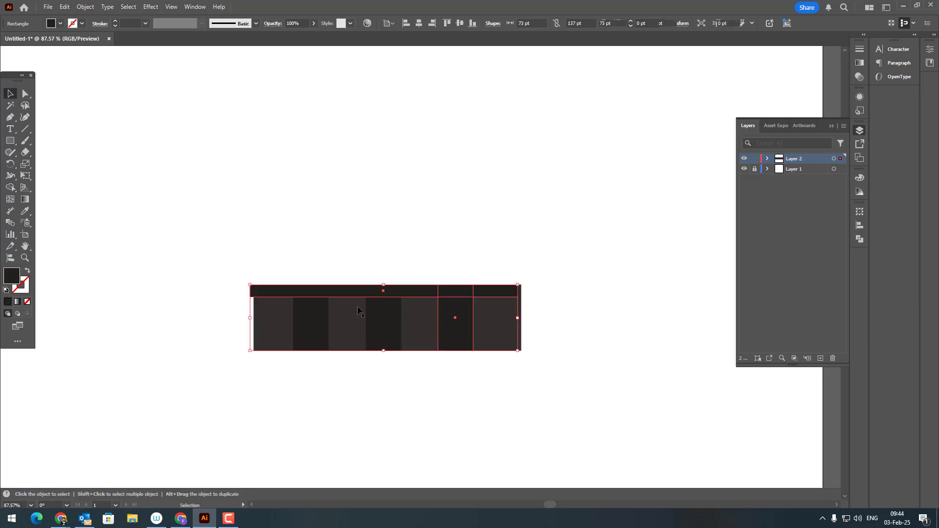
pyautogui.hotkey('ctrl', 'z')
pyautogui.click(508, 398)
pyautogui.moveTo(521, 399); pyautogui.dragTo(505, 386)
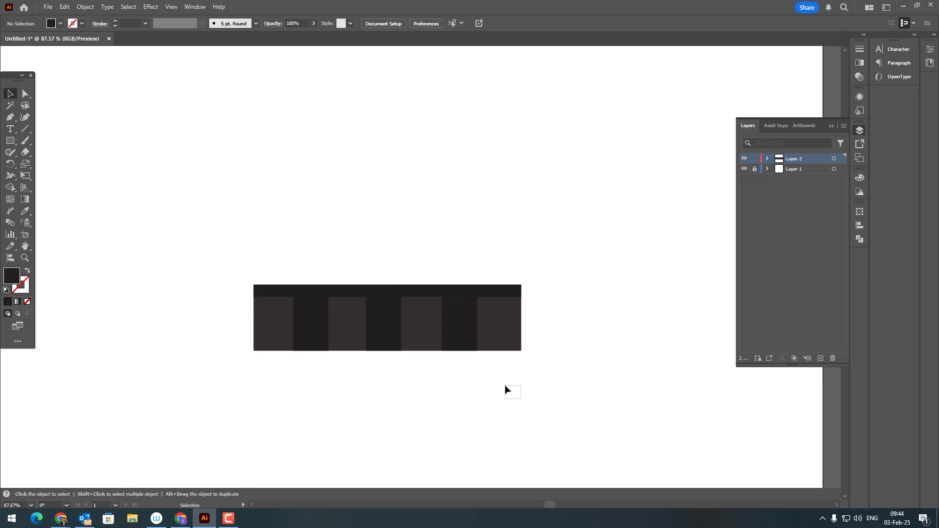
# - Group the two outer dark pillars together
pyautogui.click(459, 307)
pyautogui.keyDown('shift'); pyautogui.click(310, 318); pyautogui.keyUp('shift')
pyautogui.click(79, 9)
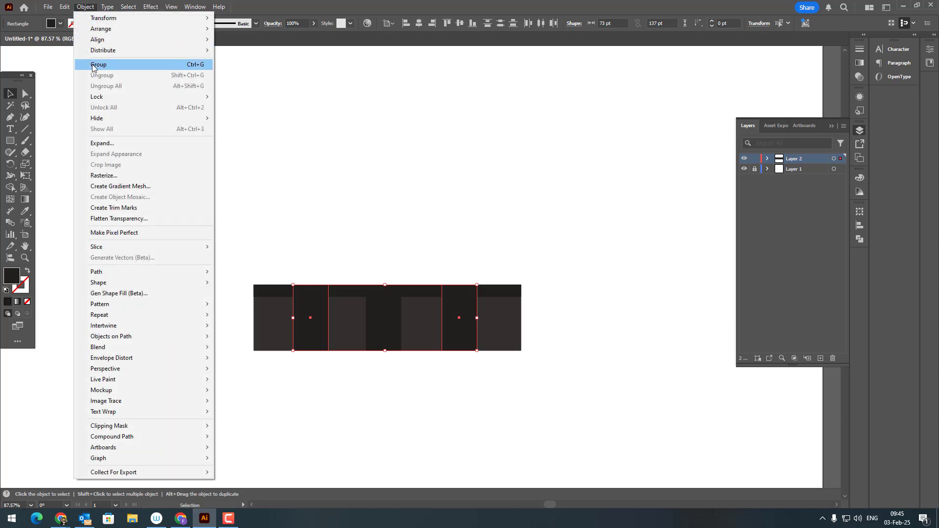
pyautogui.click(100, 63)
# - Align all the shapes to their horizontal center on the artboard, then clear the selection
pyautogui.hotkey('ctrl', 'a')
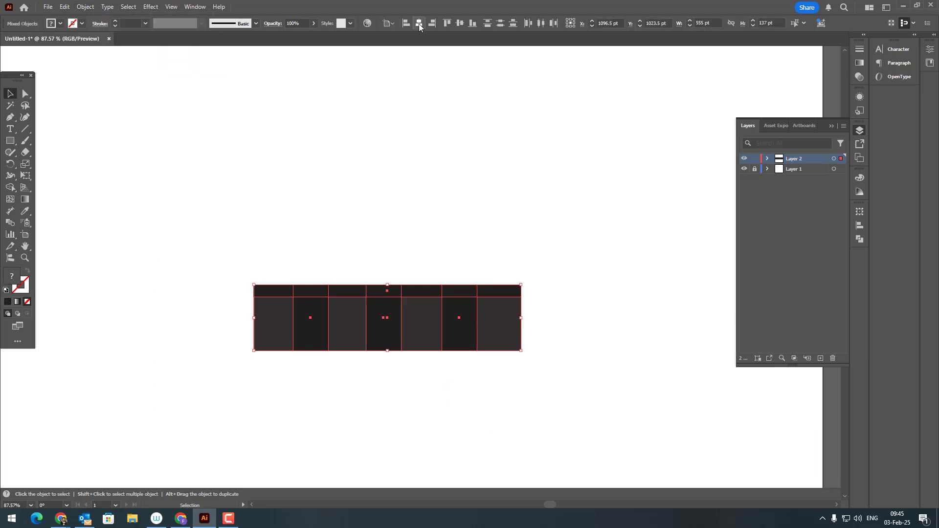
pyautogui.click(419, 25)
pyautogui.click(440, 127)
# - Widen the middle dark pillar symmetrically to about 122 pt and paste a copy of it in front
pyautogui.click(355, 334)
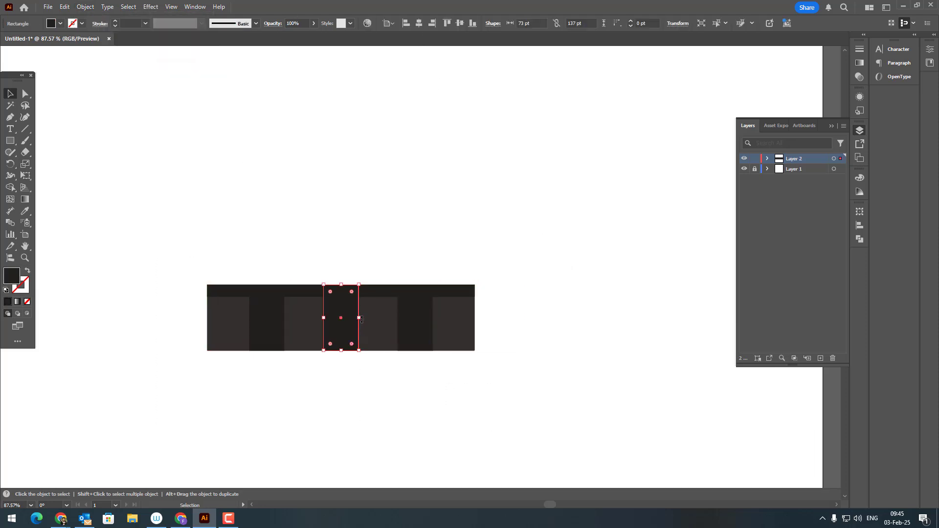
pyautogui.moveTo(361, 318); pyautogui.dragTo(381, 321)
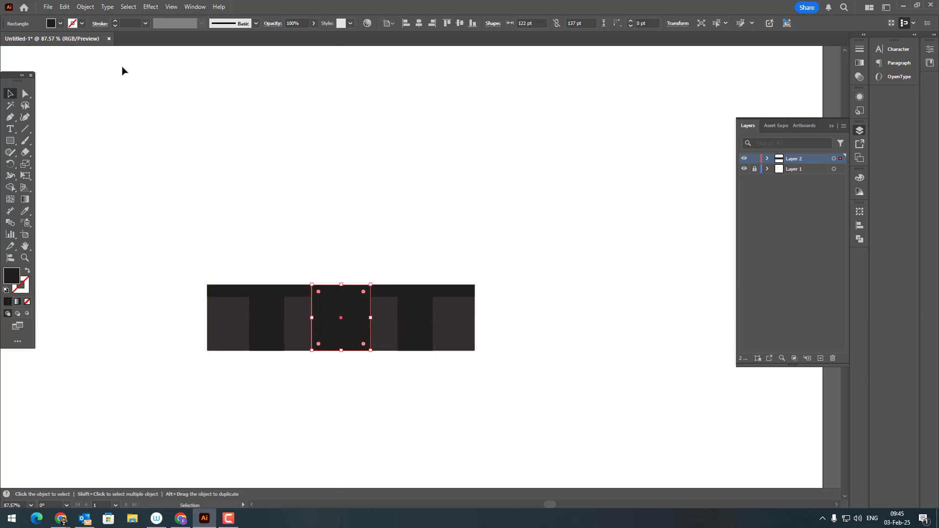
pyautogui.click(64, 7)
pyautogui.click(84, 53)
pyautogui.click(65, 6)
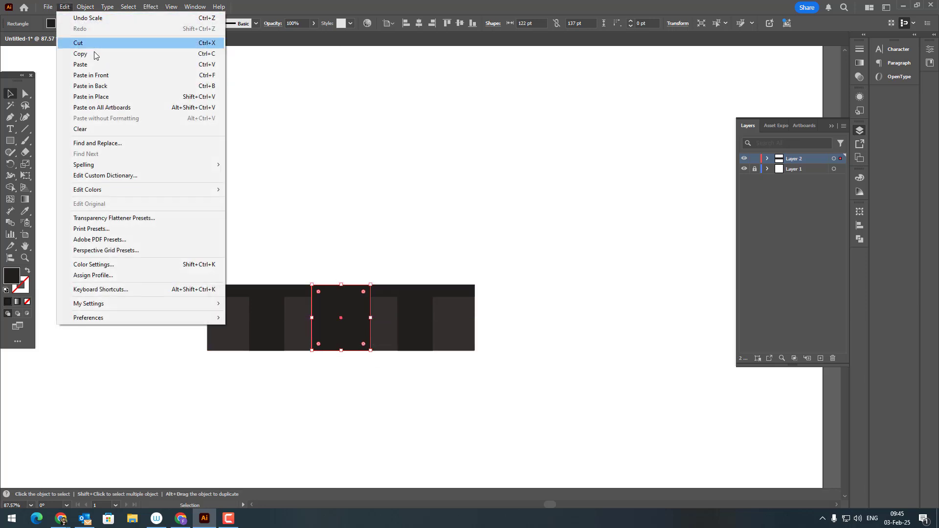
pyautogui.click(100, 75)
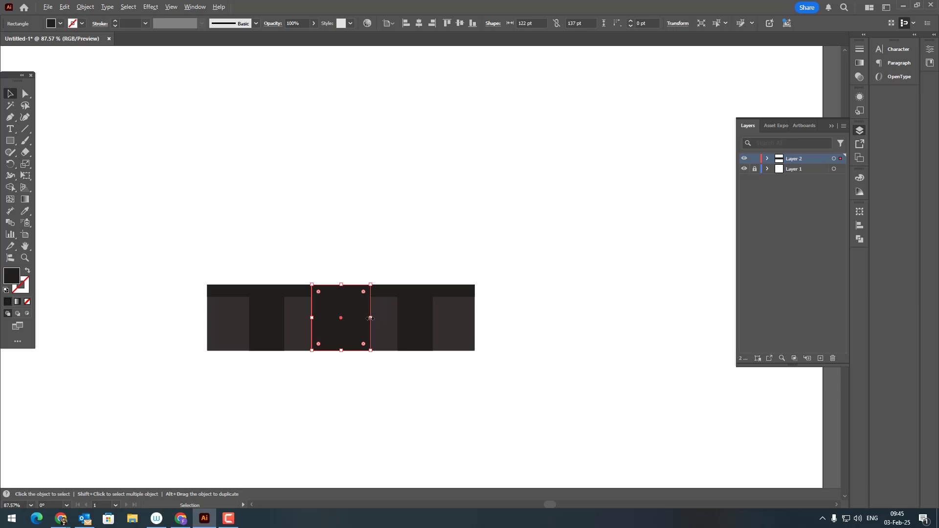
# - Narrow the front copy of the middle pillar symmetrically to about 112 pt wide
pyautogui.press('z')
pyautogui.moveTo(350, 331); pyautogui.dragTo(479, 348)
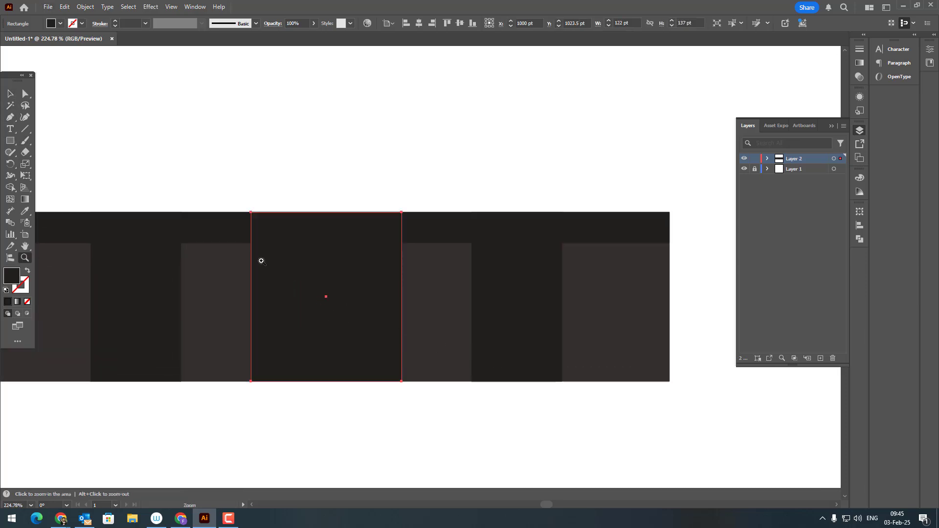
pyautogui.click(16, 98)
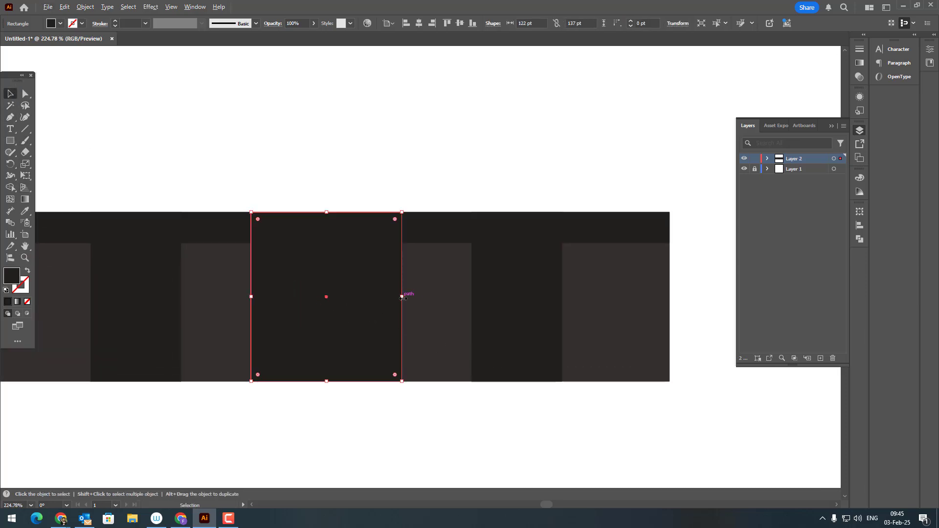
pyautogui.moveTo(402, 297); pyautogui.dragTo(396, 300)
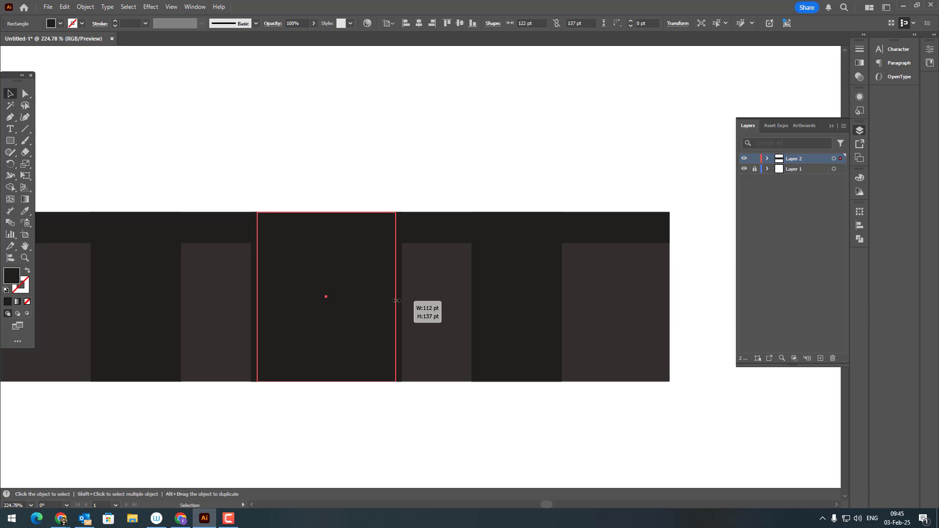
# - Fill the 122 pt wide rectangle behind the front copy with near-white F4EEED to form the door frame
pyautogui.doubleClick(22, 277)
pyautogui.moveTo(656, 126); pyautogui.dragTo(648, 102)
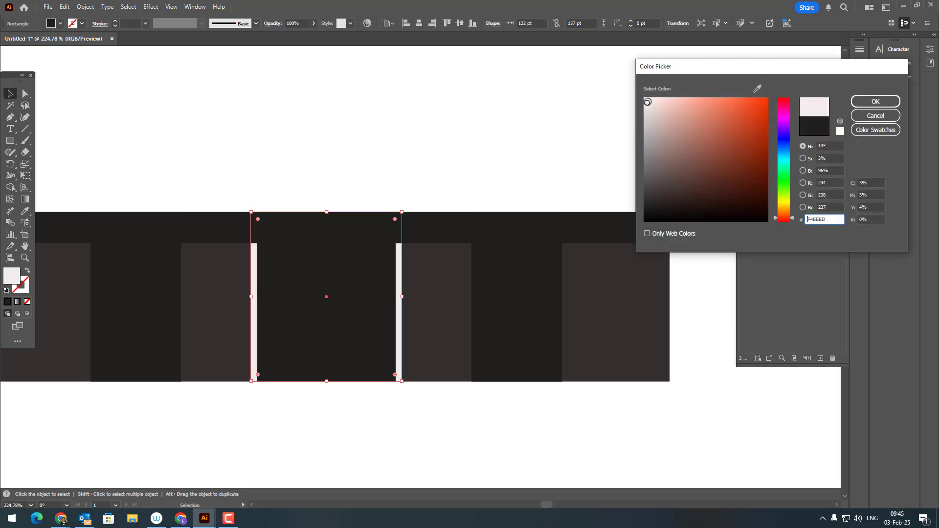
pyautogui.click(876, 102)
# - Bring the white door frame and the dark rectangle inside it to the front of the artwork
pyautogui.keyDown('shift'); pyautogui.click(356, 345); pyautogui.keyUp('shift')
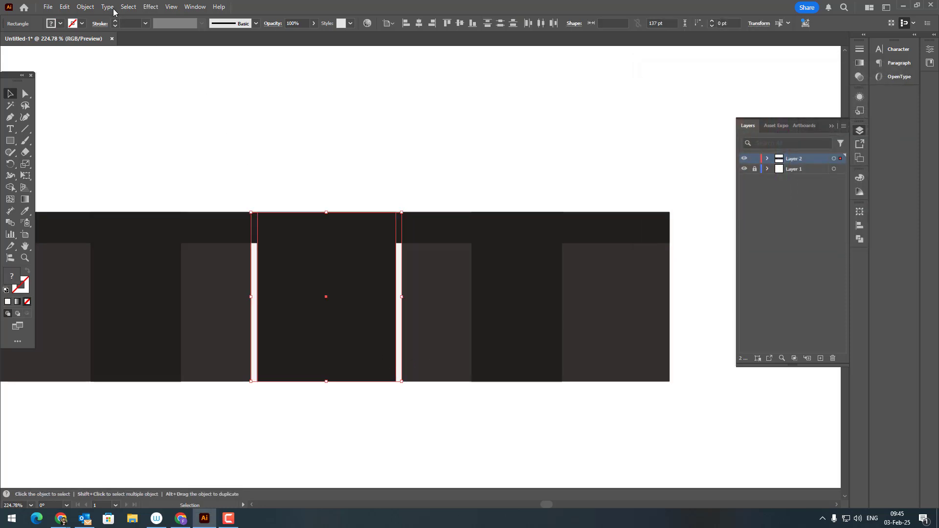
pyautogui.click(86, 6)
pyautogui.moveTo(94, 31)
pyautogui.click(247, 28)
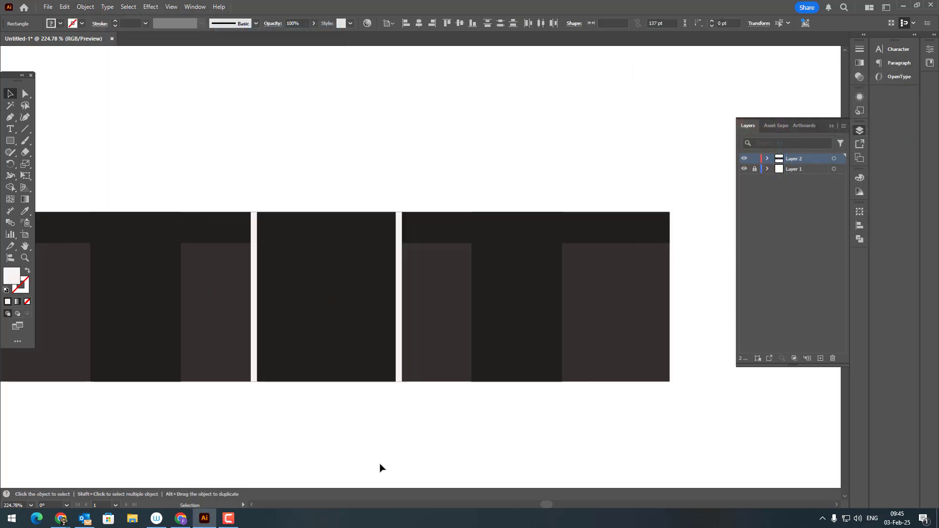
pyautogui.click(380, 465)
# - Resize the dark rectangle inside the white frame to about 54 × 132 pt, lowering its top edge and moving its right edge inward
pyautogui.click(377, 323)
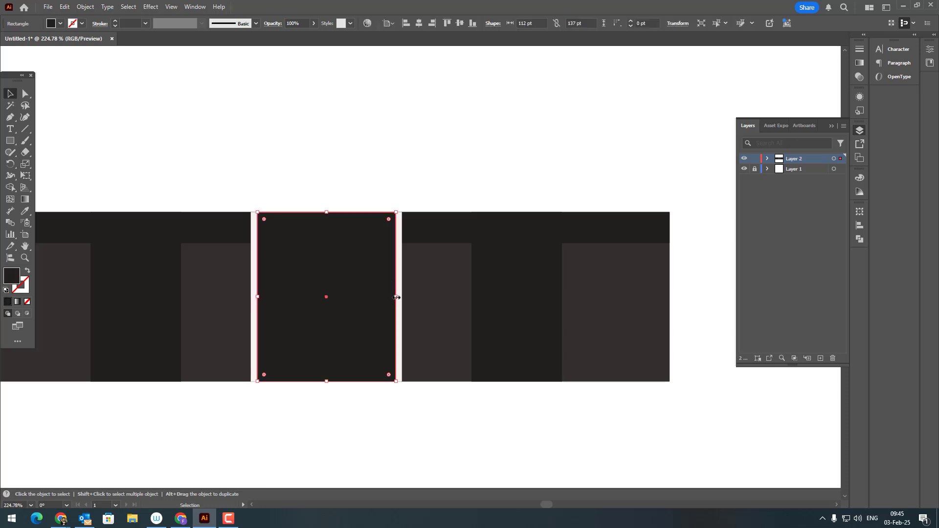
pyautogui.moveTo(327, 212); pyautogui.dragTo(326, 220)
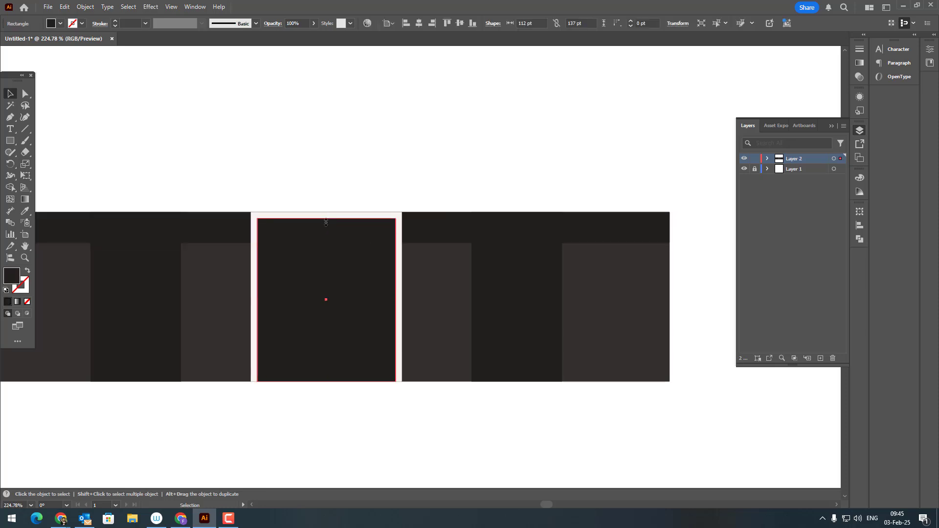
pyautogui.moveTo(396, 300); pyautogui.dragTo(326, 335)
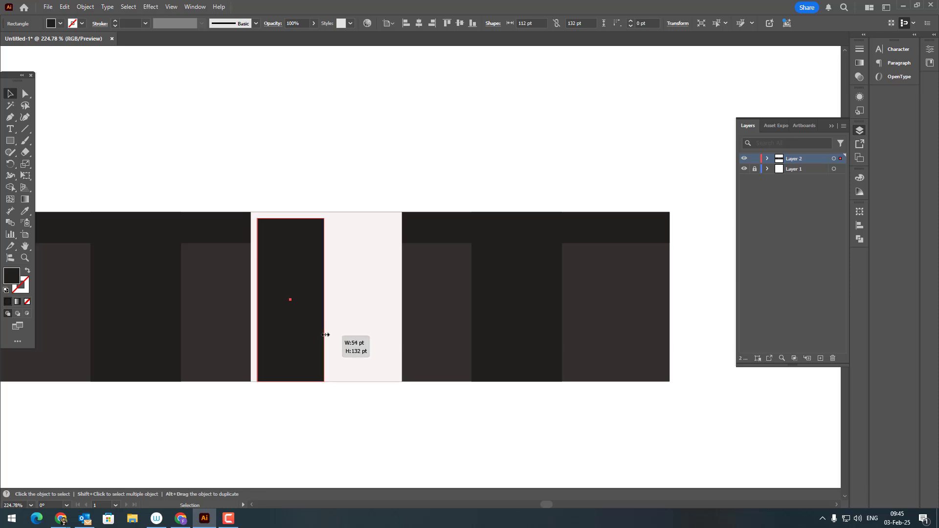
# - Duplicate the dark door panel in place and shrink the copy from its upper-left corner to about 43 × 116 pt
pyautogui.click(51, 7)
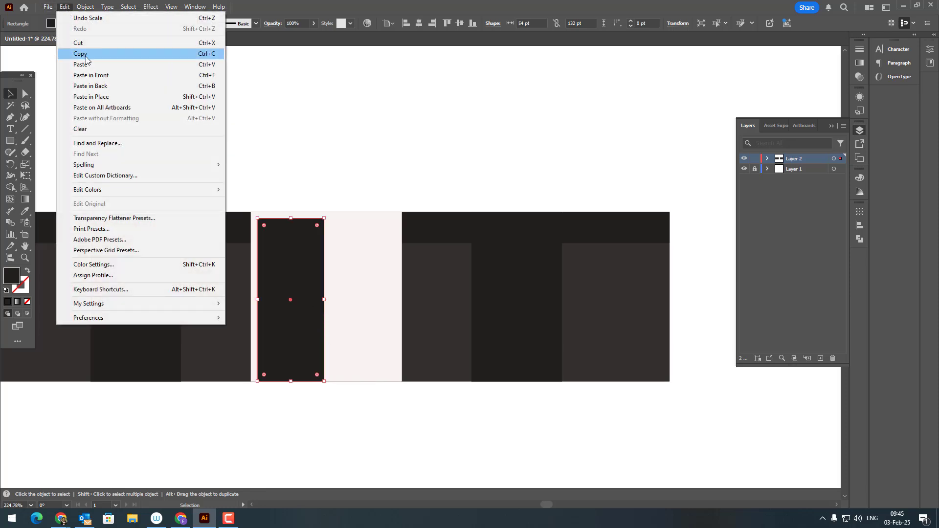
pyautogui.click(80, 53)
pyautogui.click(65, 7)
pyautogui.click(96, 65)
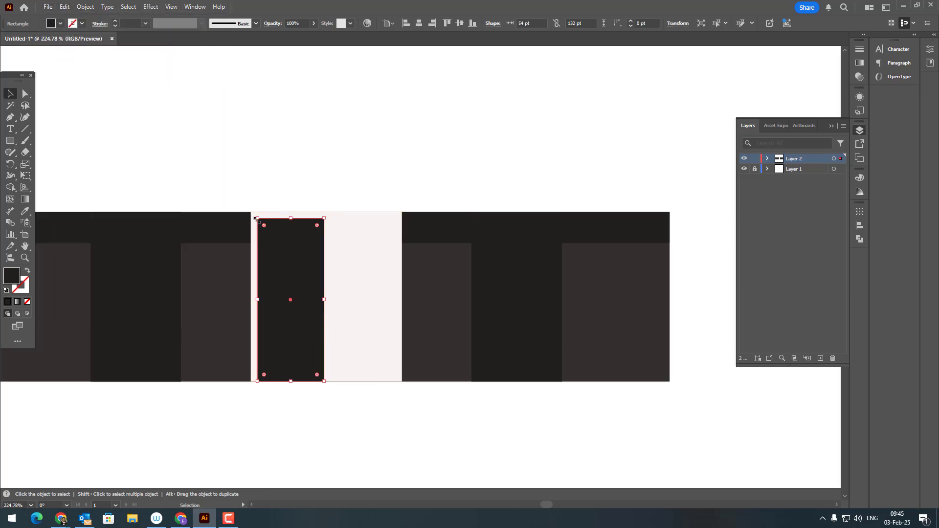
pyautogui.moveTo(258, 217); pyautogui.dragTo(270, 238)
# - Recolor the inner door rectangle with the fill sampled from the lighter wall section and group it with the outer door panel
pyautogui.press('i')
pyautogui.click(241, 297)
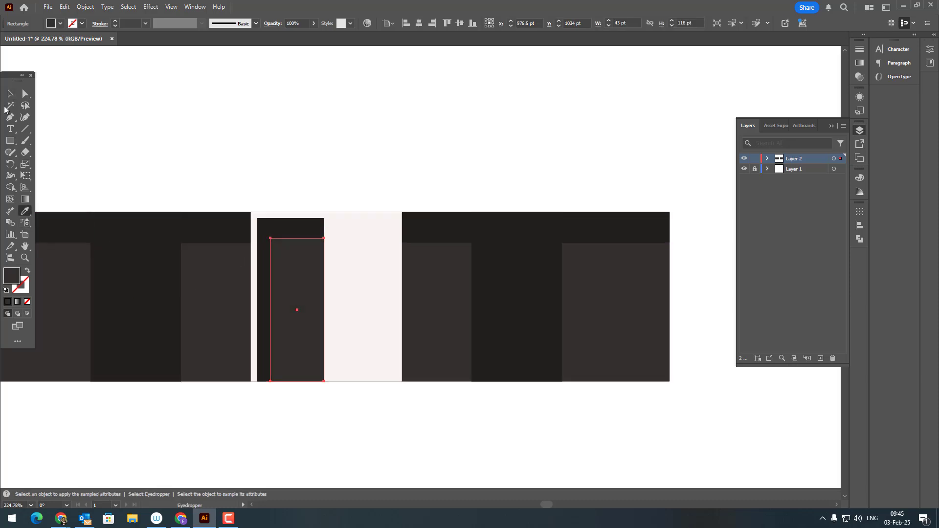
pyautogui.click(9, 97)
pyautogui.keyDown('shift'); pyautogui.click(311, 229); pyautogui.keyUp('shift')
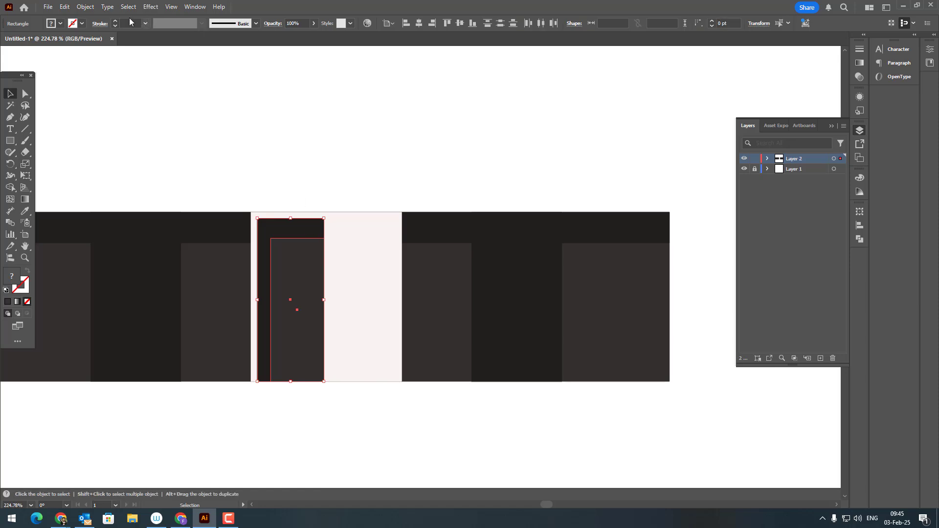
pyautogui.click(86, 8)
pyautogui.click(98, 65)
# - Duplicate the door panel group in front and place the copy in the right half of the white frame
pyautogui.click(64, 6)
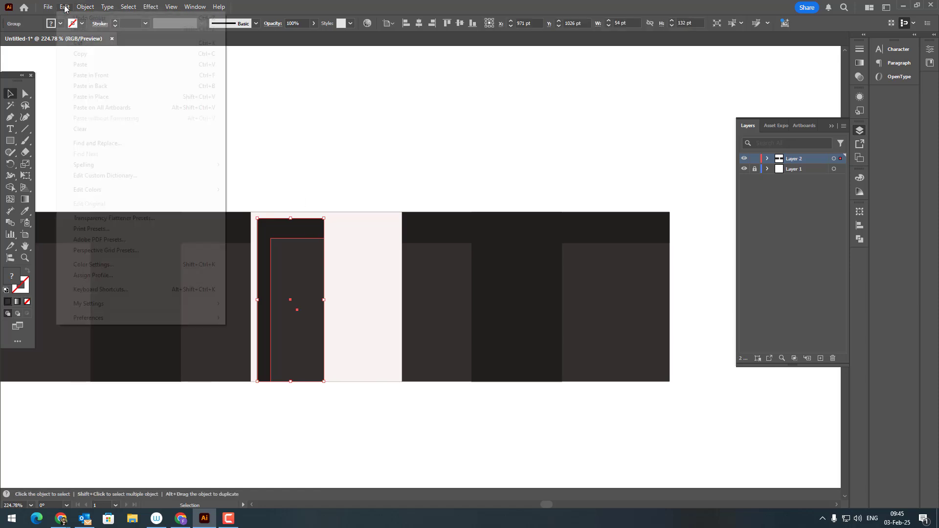
pyautogui.click(81, 54)
pyautogui.click(64, 7)
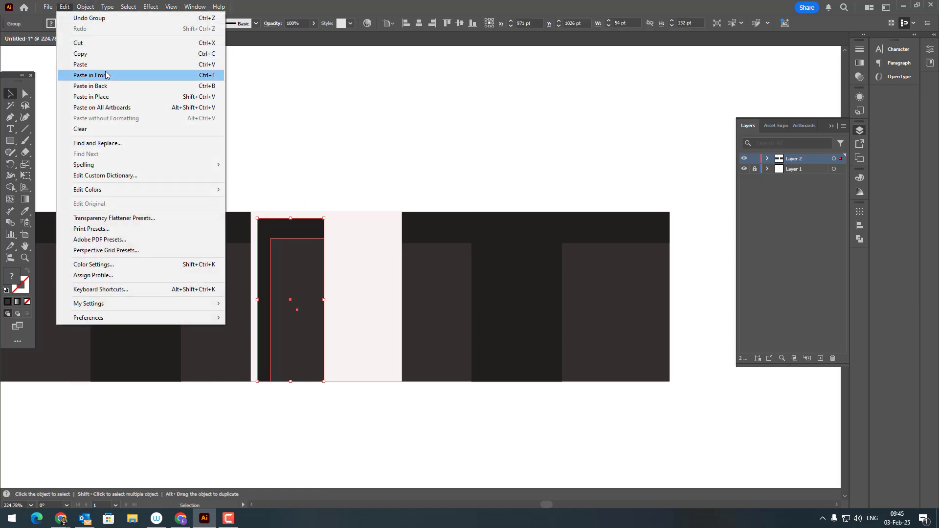
pyautogui.click(91, 75)
pyautogui.moveTo(305, 328); pyautogui.dragTo(376, 348)
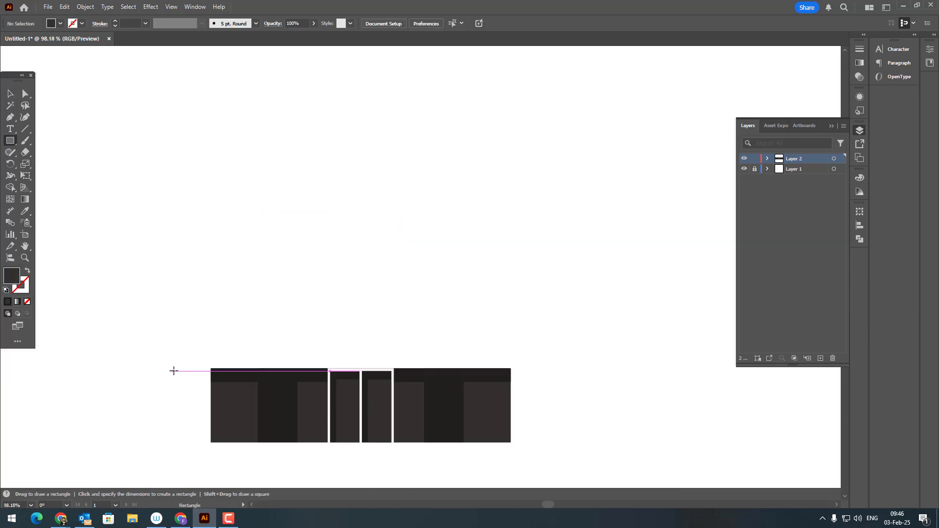
# - Draw a rectangle about 693 × 518 pt above the entrance base and fill it with orange-yellow FFB839
pyautogui.moveTo(174, 368); pyautogui.dragTo(549, 88)
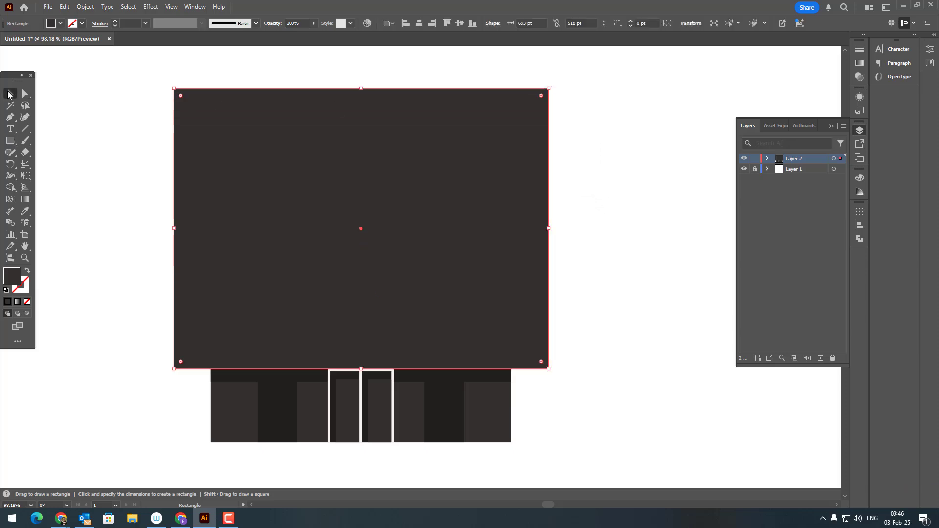
pyautogui.click(9, 94)
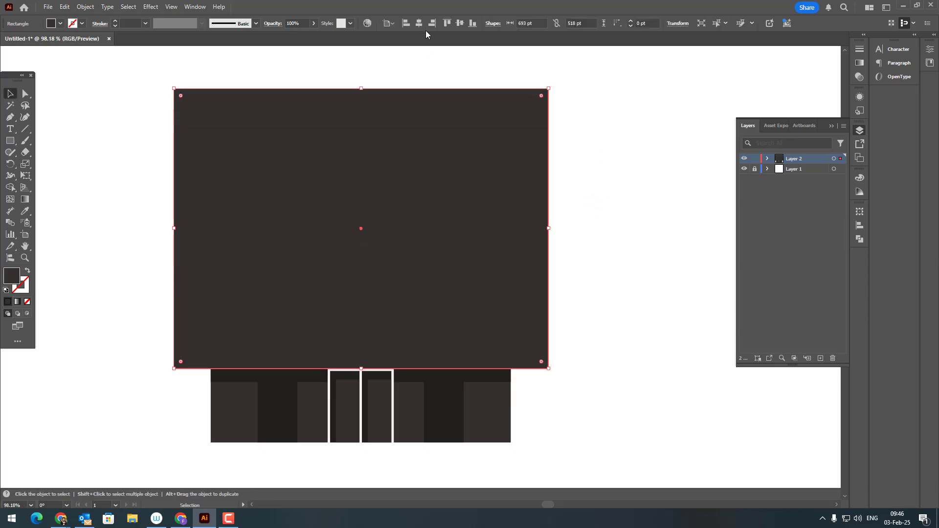
pyautogui.doubleClick(8, 281)
pyautogui.click(783, 212)
pyautogui.click(741, 97)
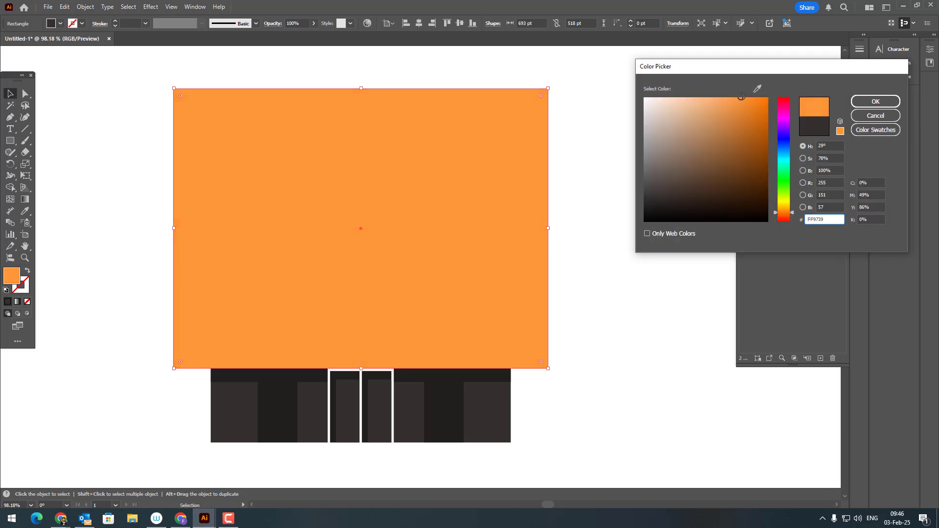
pyautogui.click(787, 211)
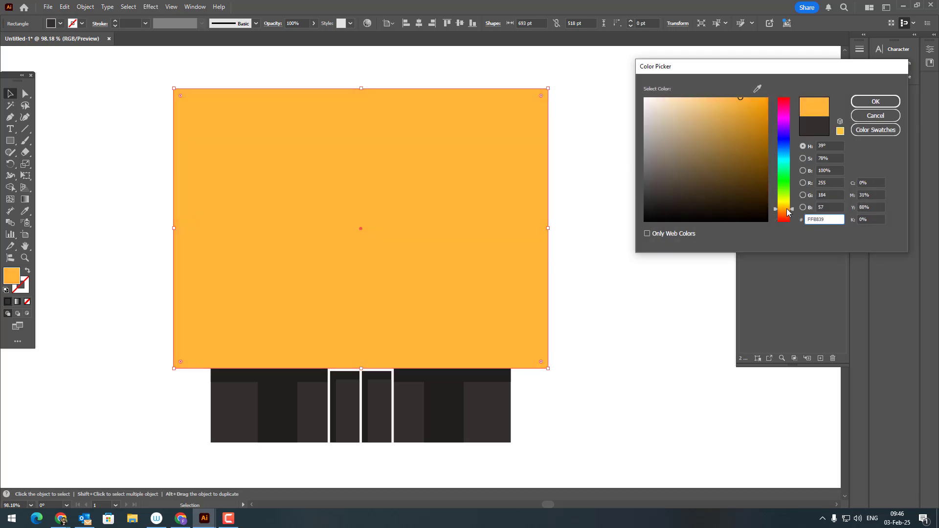
pyautogui.click(876, 102)
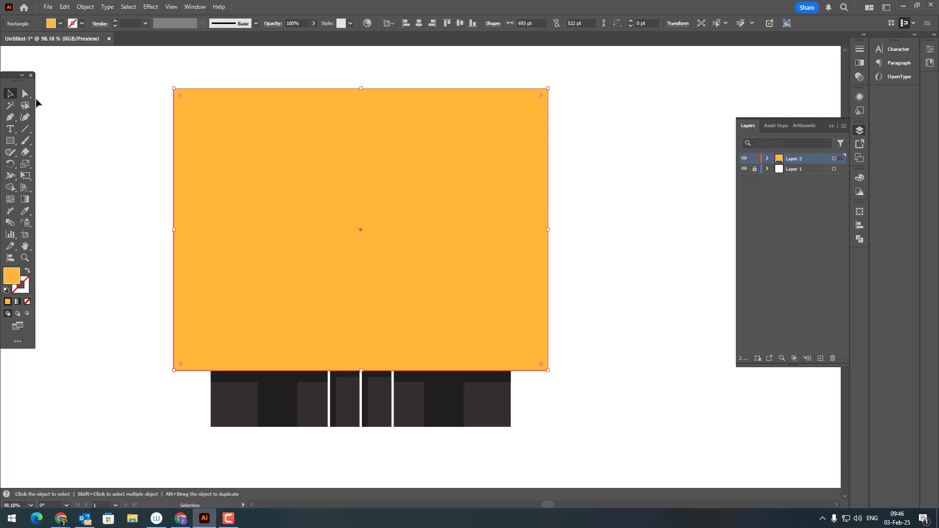
# - Duplicate the orange-yellow facade in front and shrink the copy to a 22 pt high strip along its bottom edge
pyautogui.click(69, 9)
pyautogui.click(88, 53)
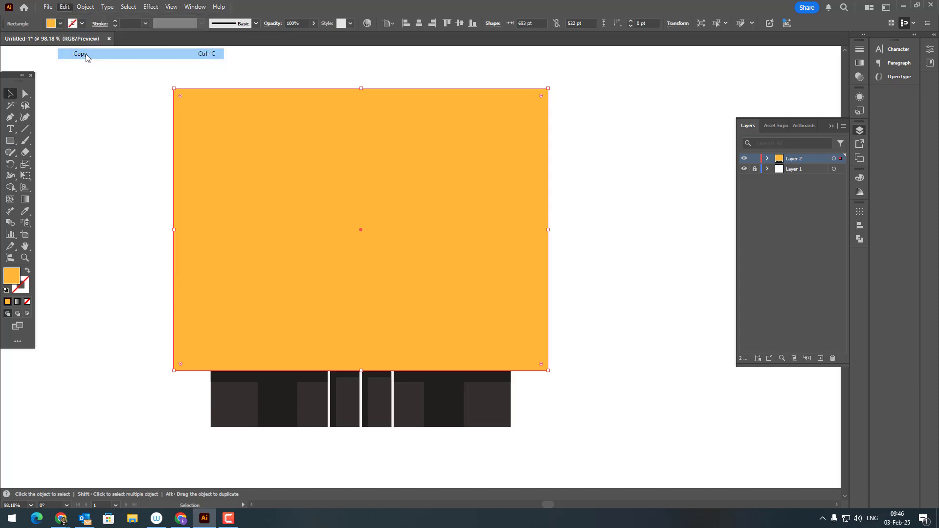
pyautogui.click(64, 7)
pyautogui.click(105, 75)
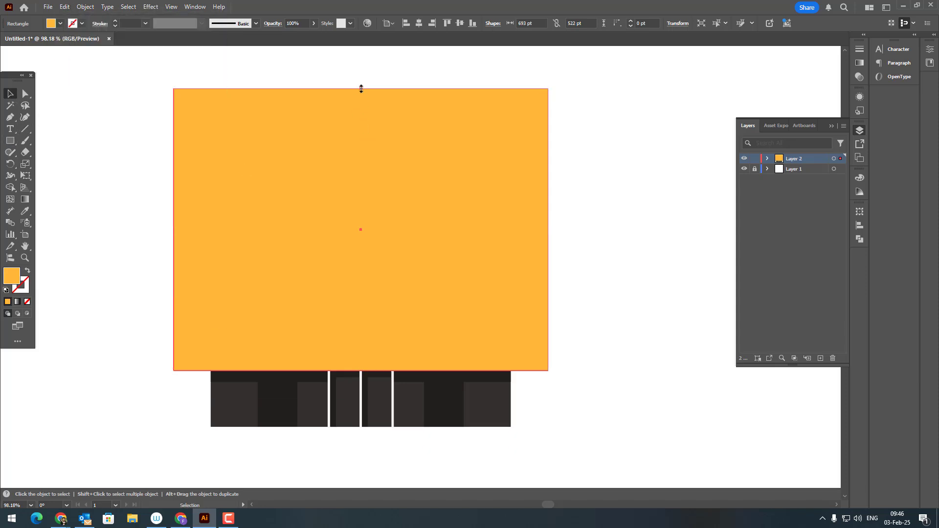
pyautogui.moveTo(361, 88); pyautogui.dragTo(390, 358)
# - Recolor the bottom strip with the fill sampled from the lighter wall section and widen it evenly past both sides of the facade
pyautogui.click(27, 213)
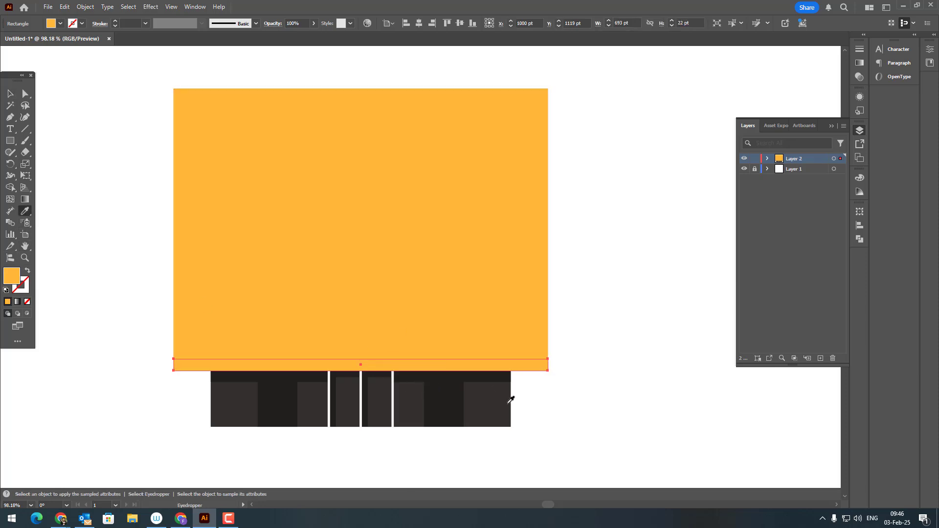
pyautogui.click(508, 394)
pyautogui.press('v')
pyautogui.moveTo(548, 362); pyautogui.dragTo(557, 367)
pyautogui.click(603, 395)
pyautogui.moveTo(604, 396); pyautogui.dragTo(592, 410)
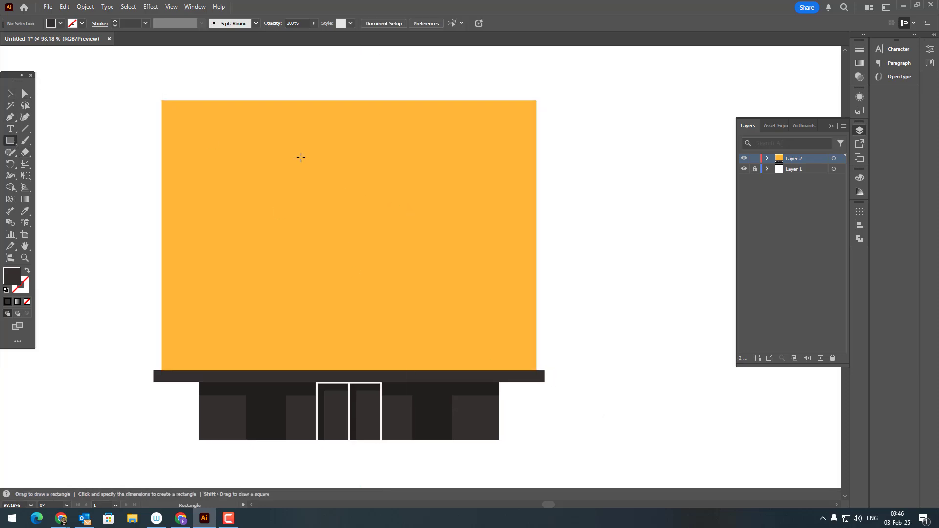
# - Draw a window rectangle about 41 × 77 pt near the facade's upper-left corner and add an offset path of -4 pt
pyautogui.moveTo(183, 119); pyautogui.dragTo(206, 159)
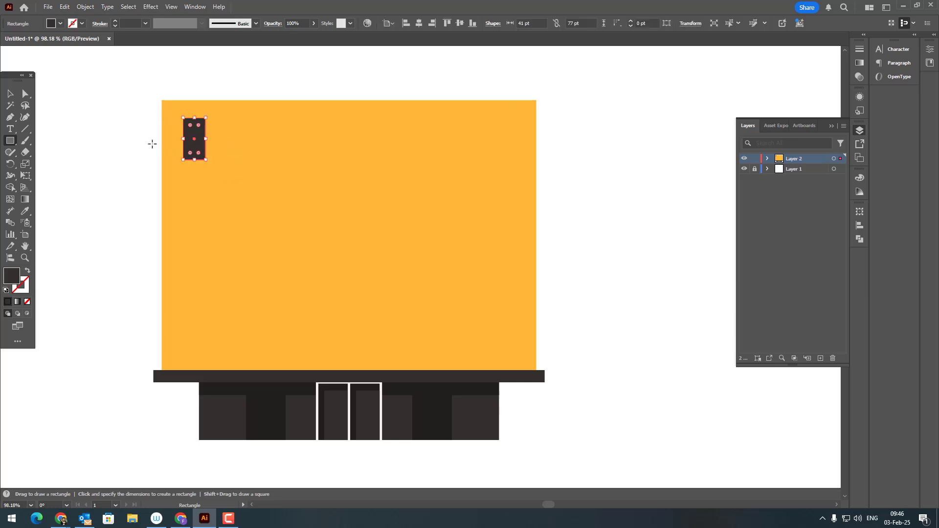
pyautogui.click(82, 7)
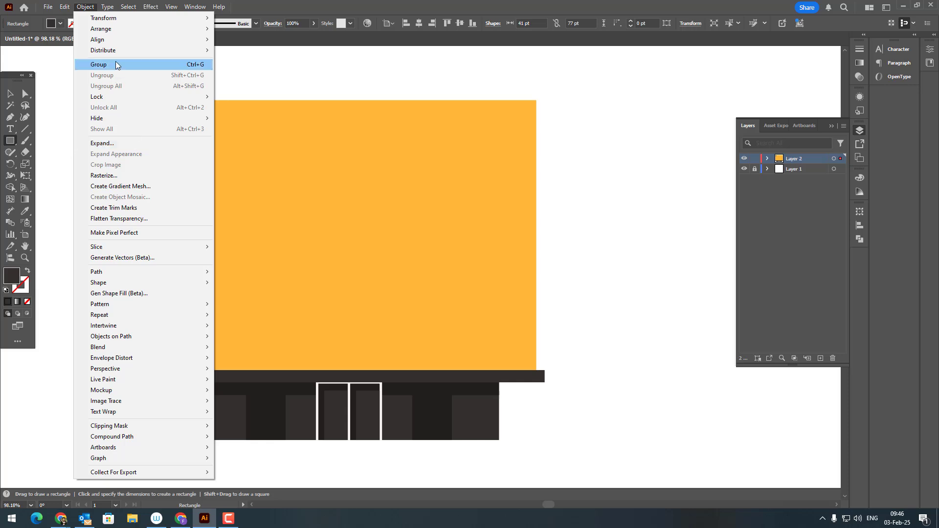
pyautogui.moveTo(136, 273)
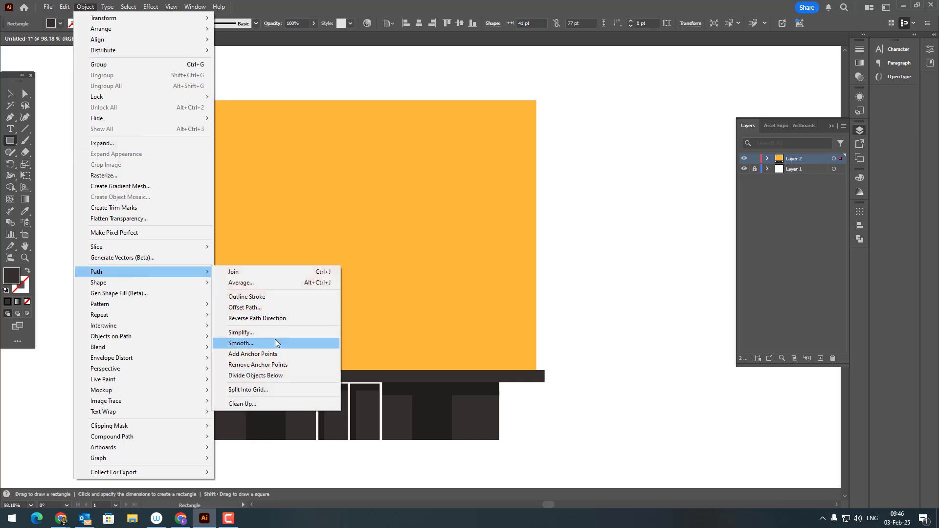
pyautogui.click(273, 309)
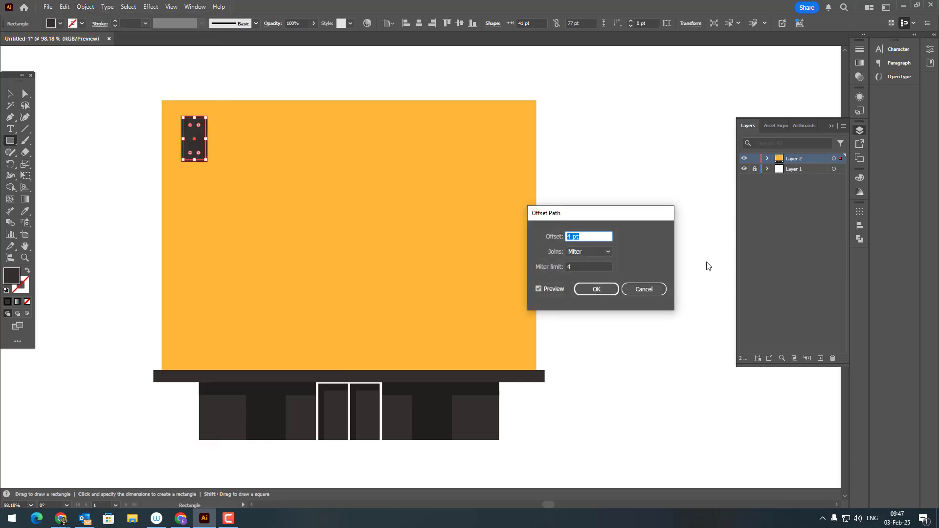
pyautogui.click(606, 291)
# - Recolor the window's outer rectangle with the off-white fill sampled from the door frame
pyautogui.click(10, 97)
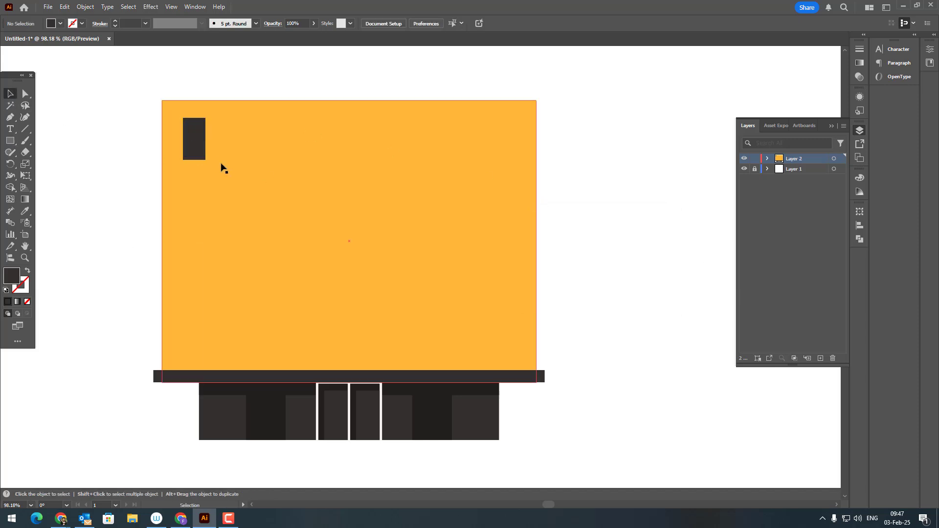
pyautogui.click(204, 157)
pyautogui.click(27, 213)
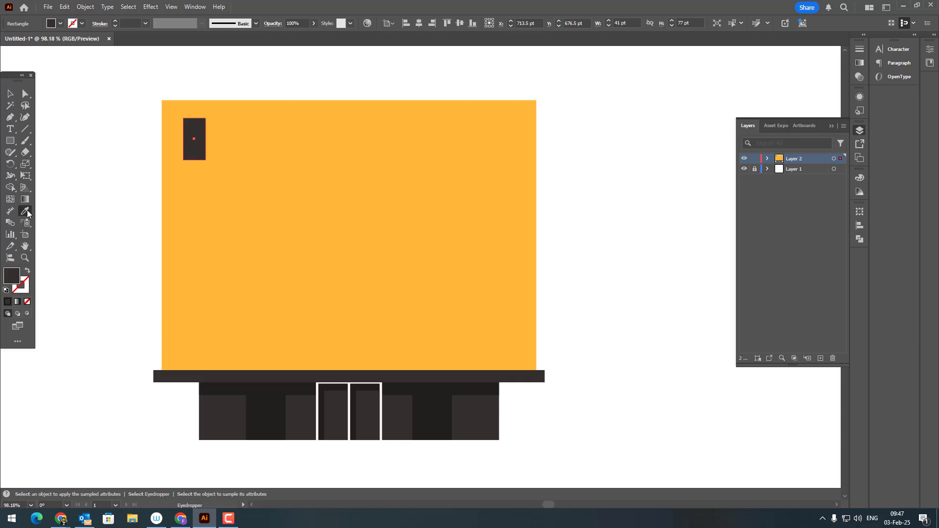
pyautogui.press('z')
pyautogui.moveTo(182, 111); pyautogui.dragTo(314, 250)
pyautogui.click(10, 94)
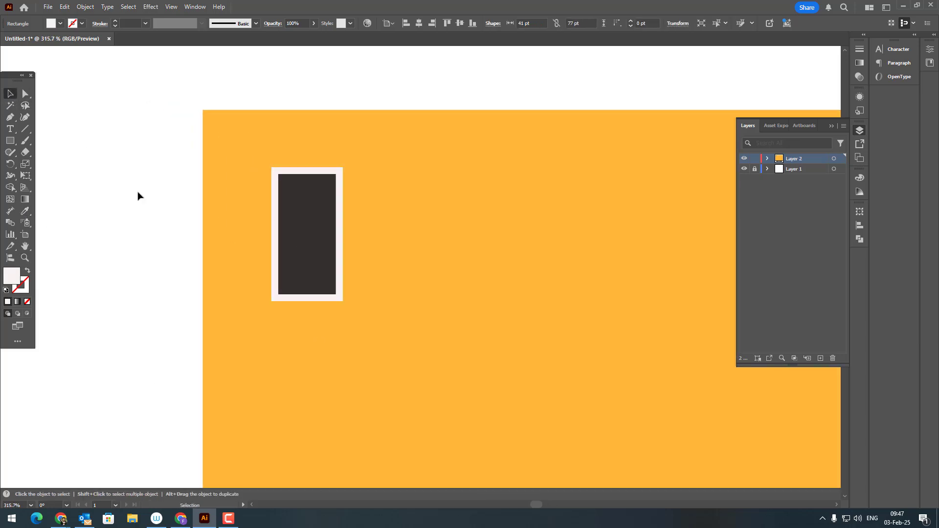
# - Duplicate the window's dark inner pane in front and shrink the copy to the upper half, about 33 × 37 pt
pyautogui.click(314, 275)
pyautogui.click(66, 7)
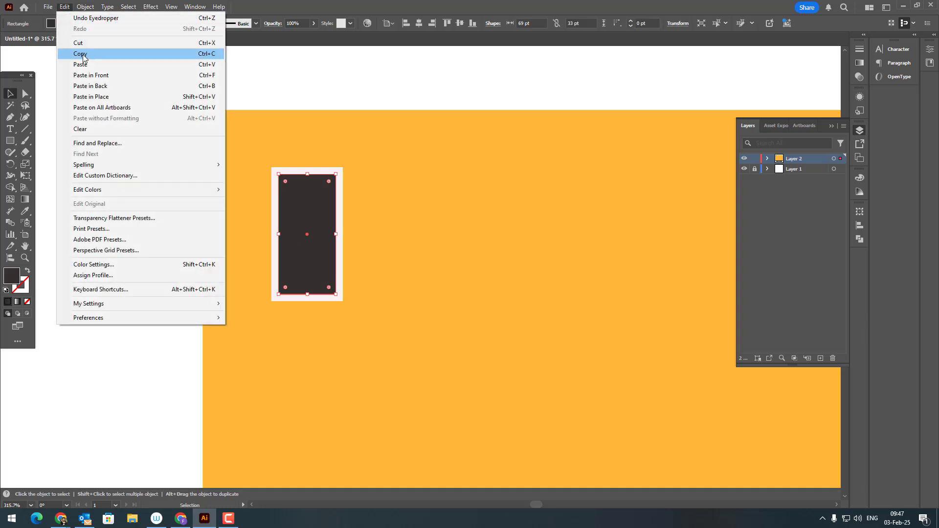
pyautogui.click(81, 53)
pyautogui.click(65, 7)
pyautogui.click(111, 75)
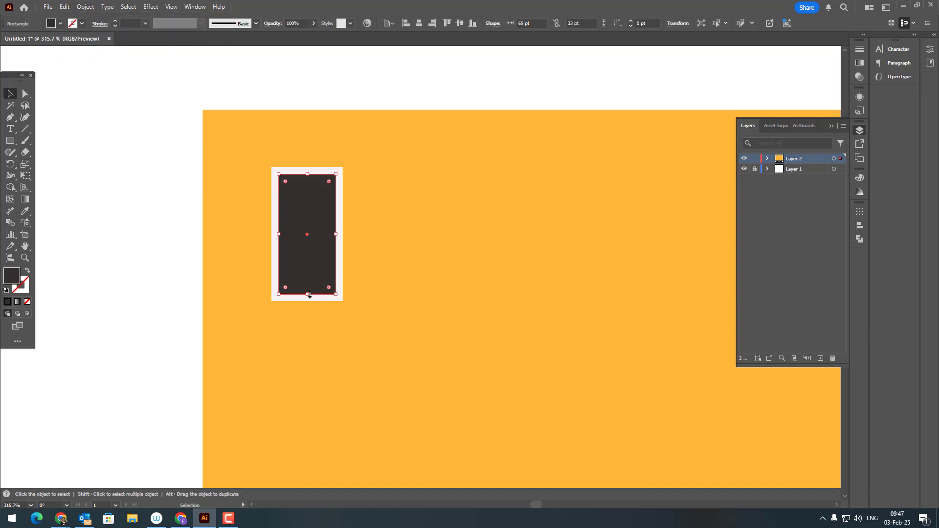
pyautogui.moveTo(311, 239); pyautogui.dragTo(311, 239)
# - Recolor the upper half of the window pane with the darker fill sampled from the ground-floor wall
pyautogui.press('z')
pyautogui.moveTo(334, 230); pyautogui.dragTo(29, 250)
pyautogui.moveTo(277, 317); pyautogui.dragTo(384, 303)
pyautogui.click(26, 213)
pyautogui.click(354, 403)
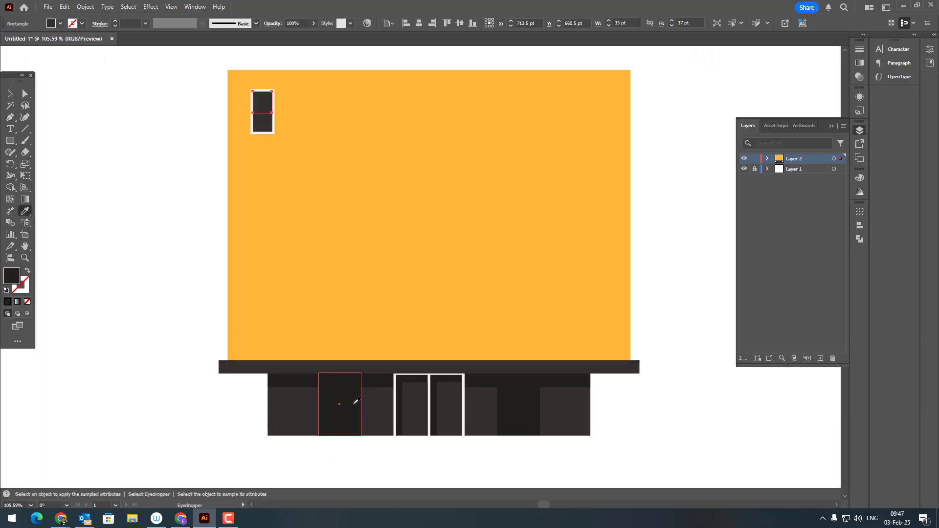
pyautogui.moveTo(330, 350); pyautogui.dragTo(269, 404)
# - Group the window's frame and both pane rectangles
pyautogui.click(10, 94)
pyautogui.click(149, 211)
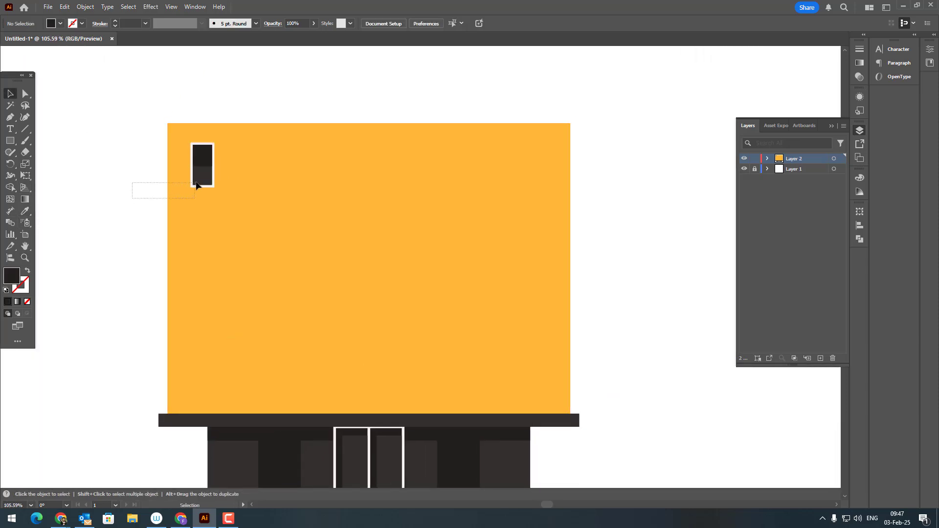
pyautogui.moveTo(196, 185); pyautogui.dragTo(197, 185)
pyautogui.click(85, 6)
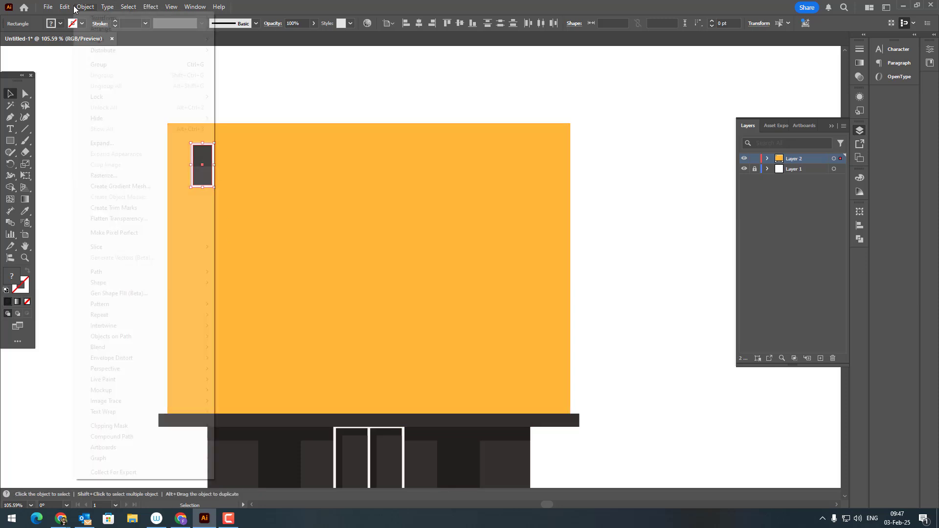
pyautogui.click(106, 66)
# - Duplicate the window group straight down and repeat the copy to form an evenly spaced column of four windows
pyautogui.click(84, 150)
pyautogui.moveTo(200, 164); pyautogui.dragTo(203, 238)
pyautogui.click(138, 241)
pyautogui.hotkey('ctrl', 'd')
pyautogui.hotkey('ctrl', 'd')
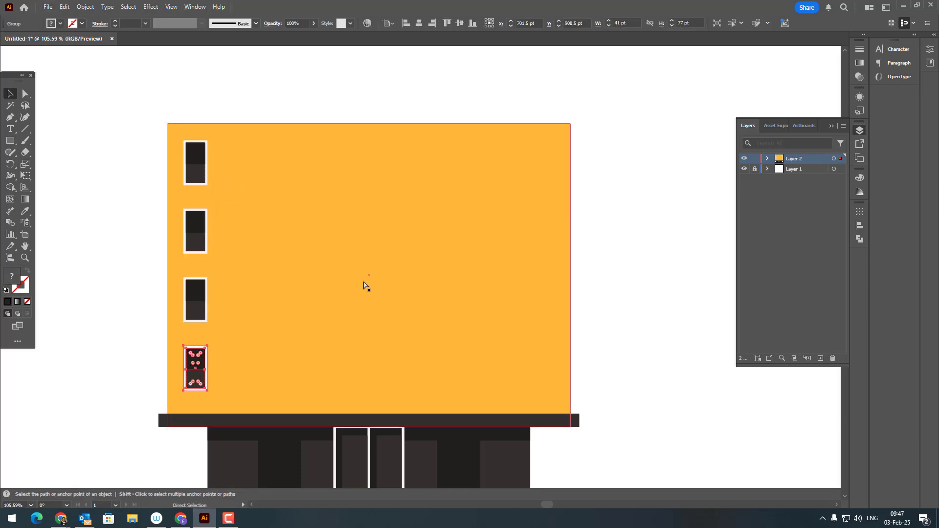
# - Group the four windows into one column and center it vertically on the orange-yellow facade
pyautogui.keyDown('shift'); pyautogui.click(195, 299); pyautogui.keyUp('shift')
pyautogui.keyDown('shift'); pyautogui.click(198, 239); pyautogui.keyUp('shift')
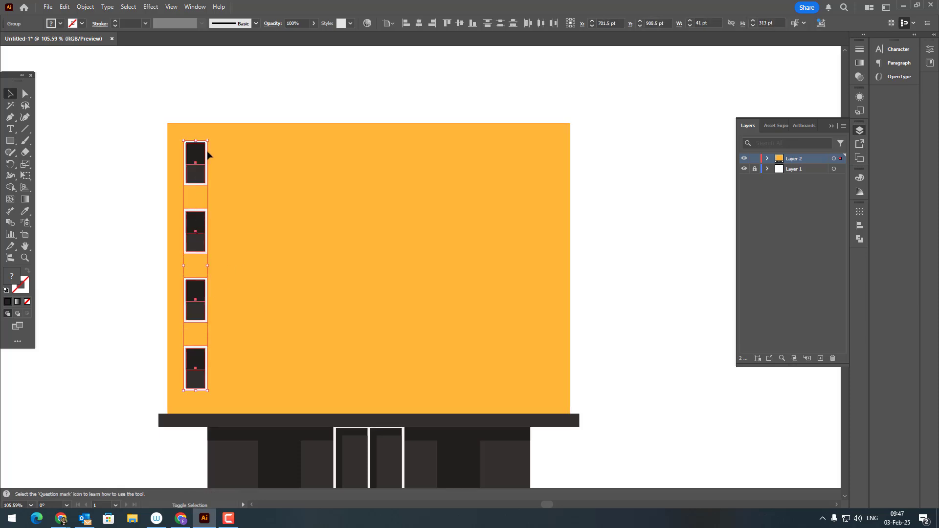
pyautogui.click(93, 10)
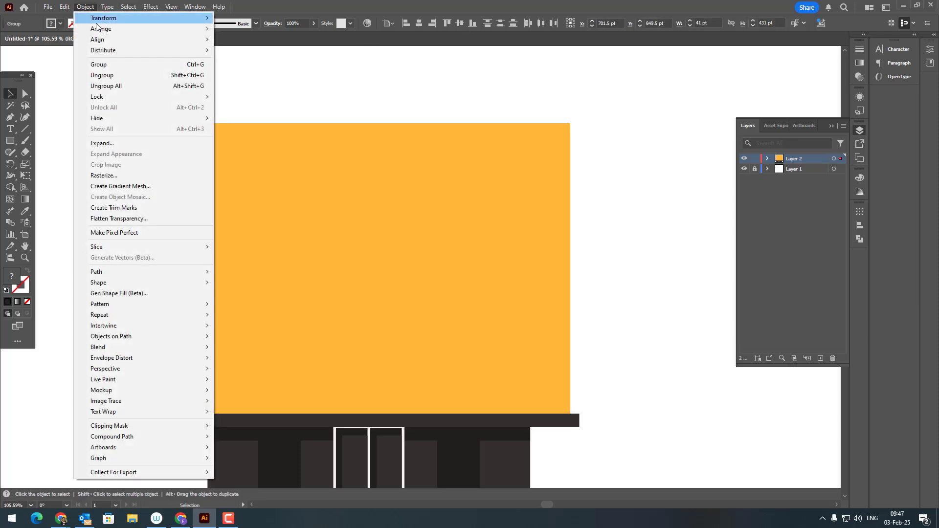
pyautogui.click(107, 63)
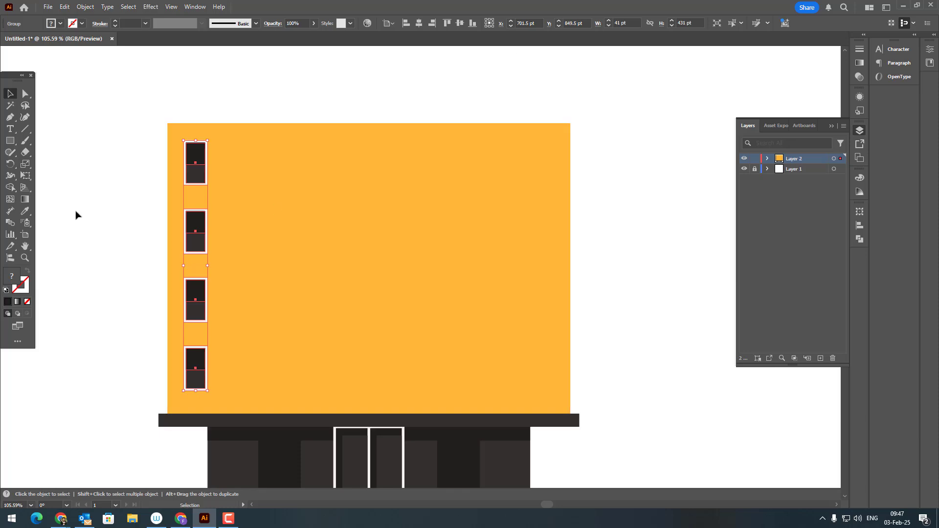
pyautogui.moveTo(91, 216); pyautogui.dragTo(315, 323)
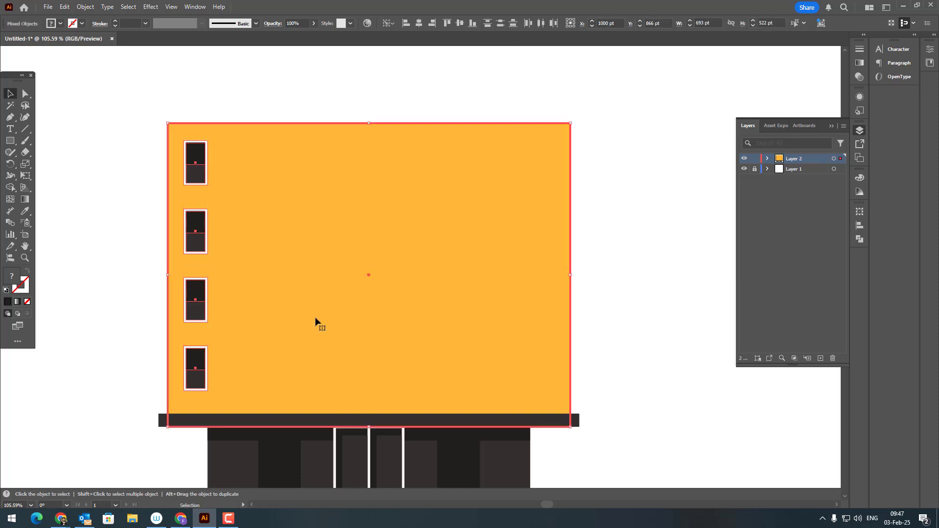
pyautogui.click(460, 23)
pyautogui.click(494, 86)
# - Duplicate the window column sideways, repeat the copy to get three evenly spaced columns, and group them
pyautogui.moveTo(203, 245); pyautogui.dragTo(245, 248)
pyautogui.hotkey('ctrl', 'd')
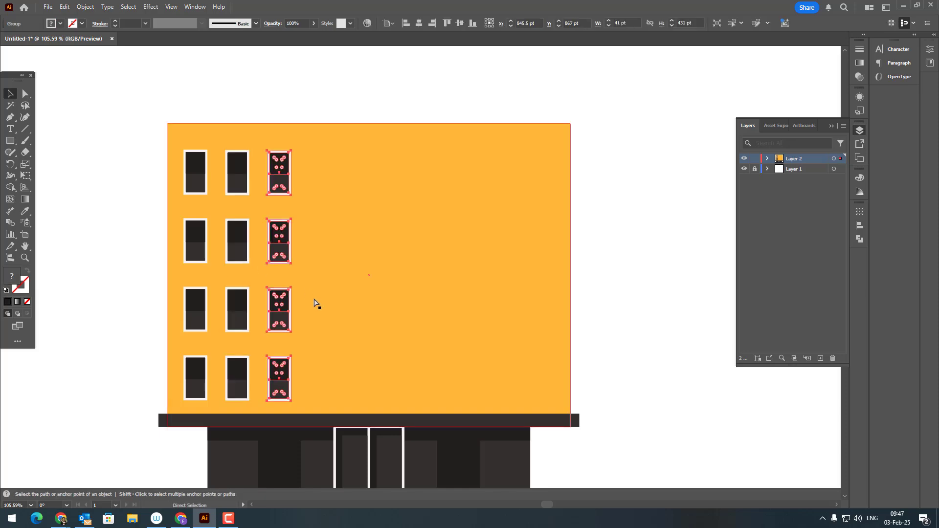
pyautogui.keyDown('shift'); pyautogui.click(244, 248); pyautogui.keyUp('shift')
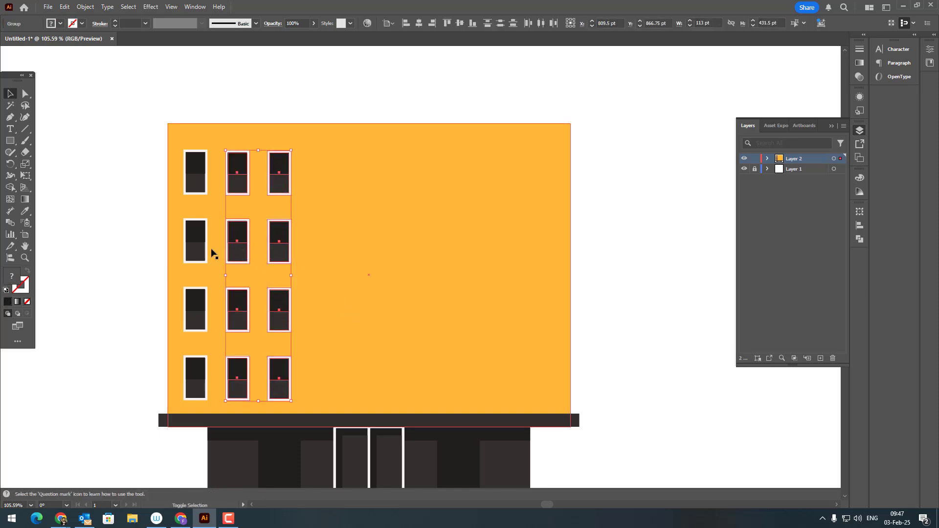
pyautogui.keyDown('shift'); pyautogui.click(204, 256); pyautogui.keyUp('shift')
pyautogui.click(85, 7)
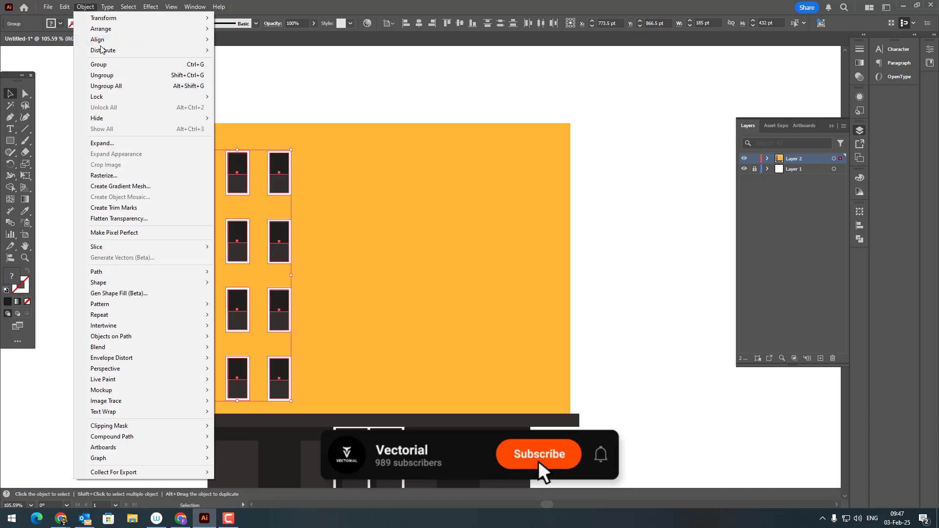
pyautogui.click(110, 65)
# - Duplicate the three-column window group to the right side of the facade and group both window blocks together
pyautogui.moveTo(274, 237); pyautogui.dragTo(535, 237)
pyautogui.keyDown('shift'); pyautogui.click(287, 245); pyautogui.keyUp('shift')
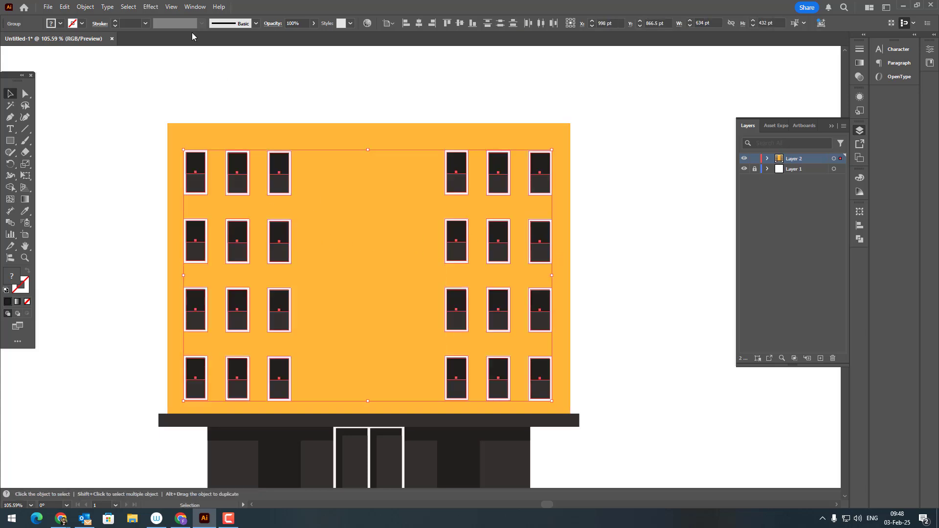
pyautogui.click(70, 9)
pyautogui.moveTo(85, 7)
pyautogui.click(96, 64)
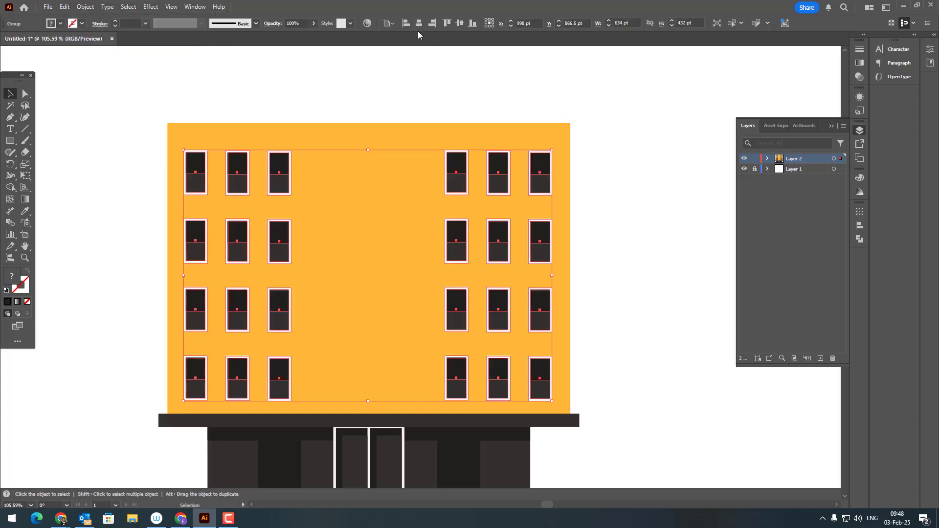
pyautogui.click(622, 264)
# - Draw a dark rectangle about 224 × 468 pt between the window blocks, resting on the ledge, and center it horizontally on the building
pyautogui.moveTo(623, 281); pyautogui.dragTo(607, 246)
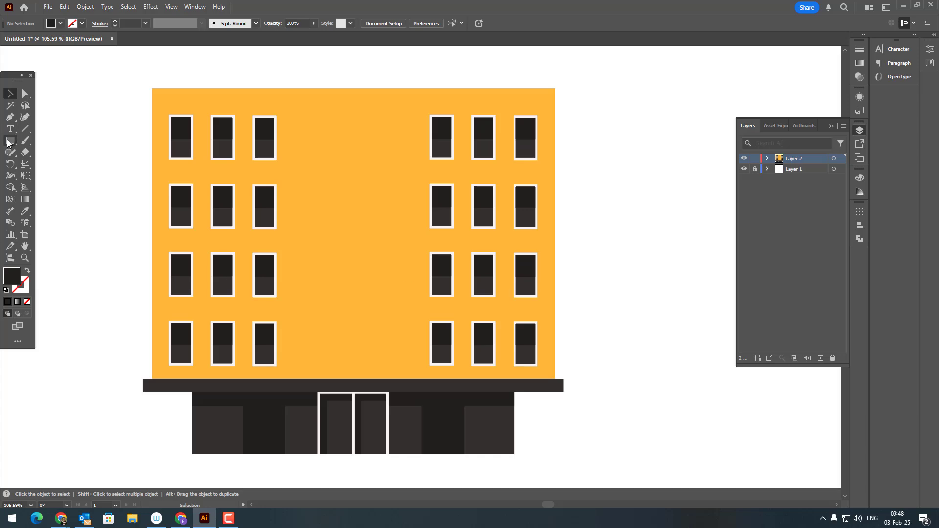
pyautogui.moveTo(291, 379); pyautogui.dragTo(421, 108)
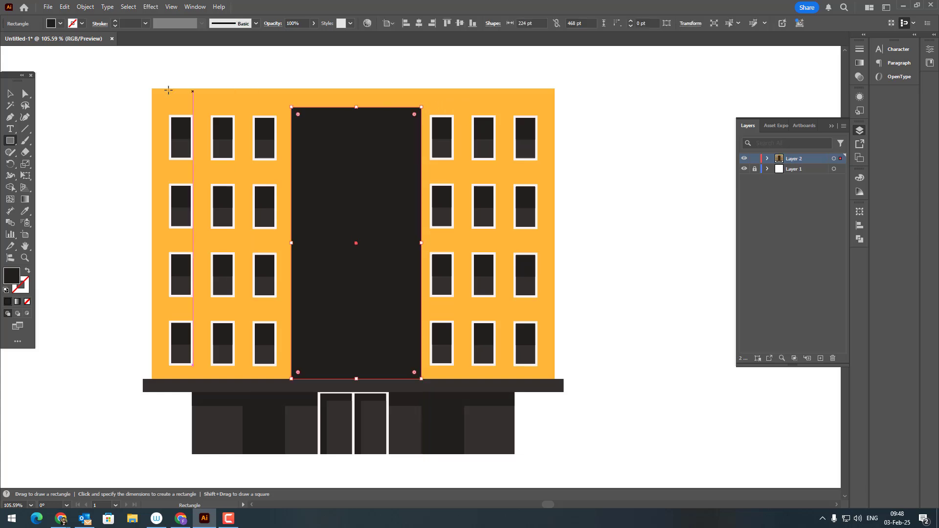
pyautogui.click(7, 92)
pyautogui.click(419, 24)
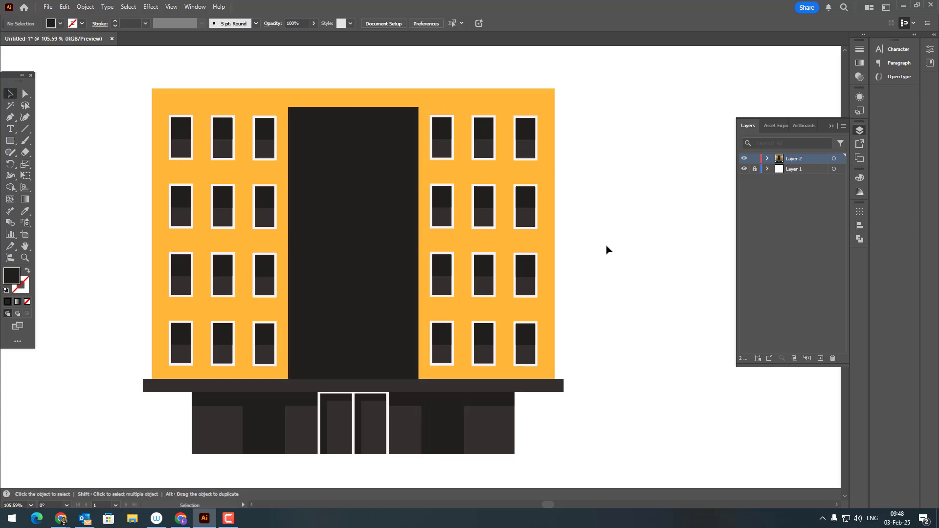
# - Add an offset path of -10 pt to the tall dark rectangle and extend the inner copy's bottom edge to the ledge
pyautogui.scroll(1, 606, 247)
pyautogui.click(85, 7)
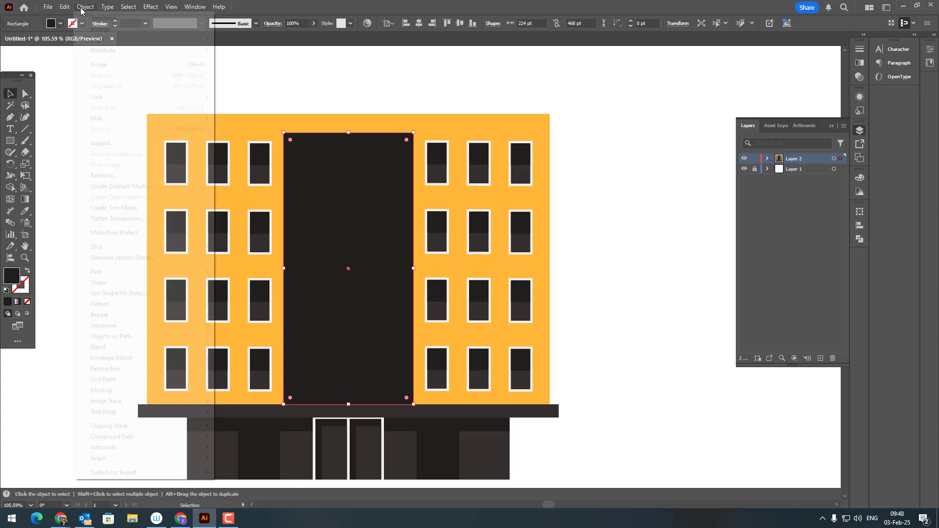
pyautogui.moveTo(134, 277)
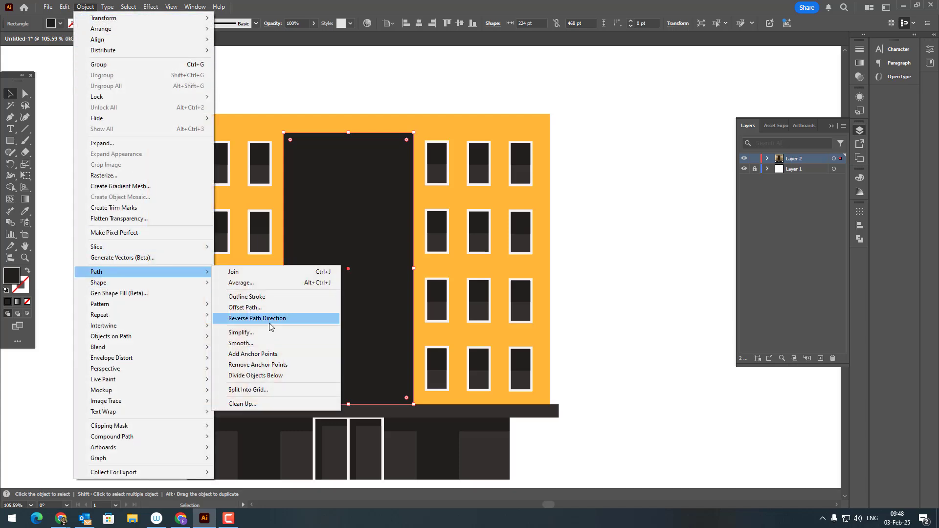
pyautogui.click(247, 308)
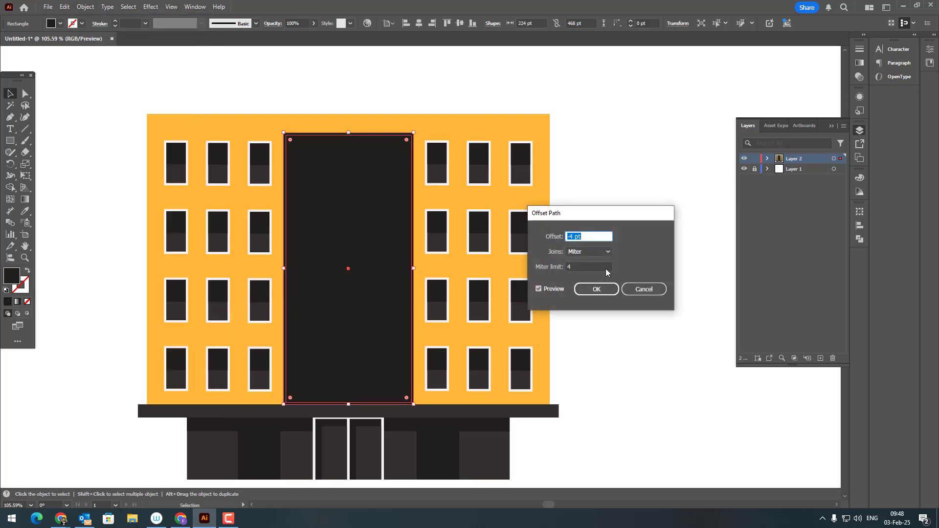
pyautogui.write('-10')
pyautogui.click(602, 295)
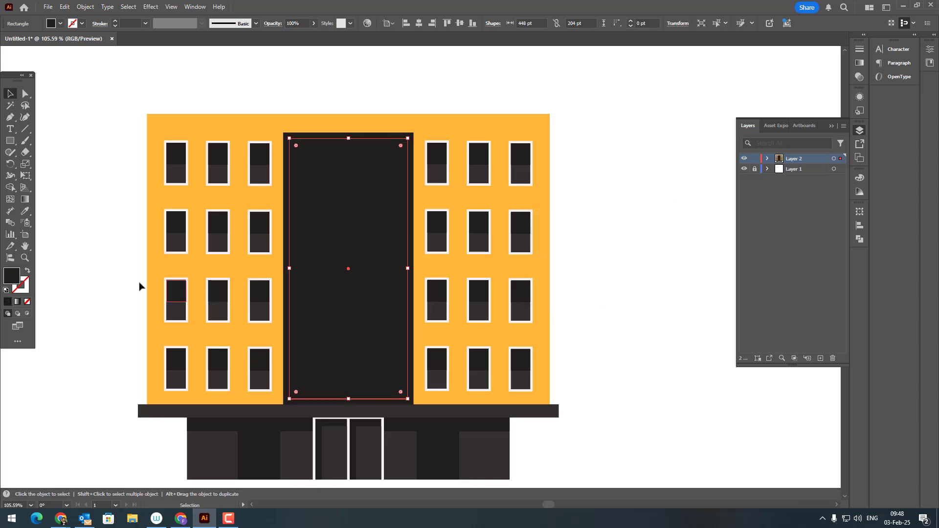
pyautogui.moveTo(349, 400); pyautogui.dragTo(351, 406)
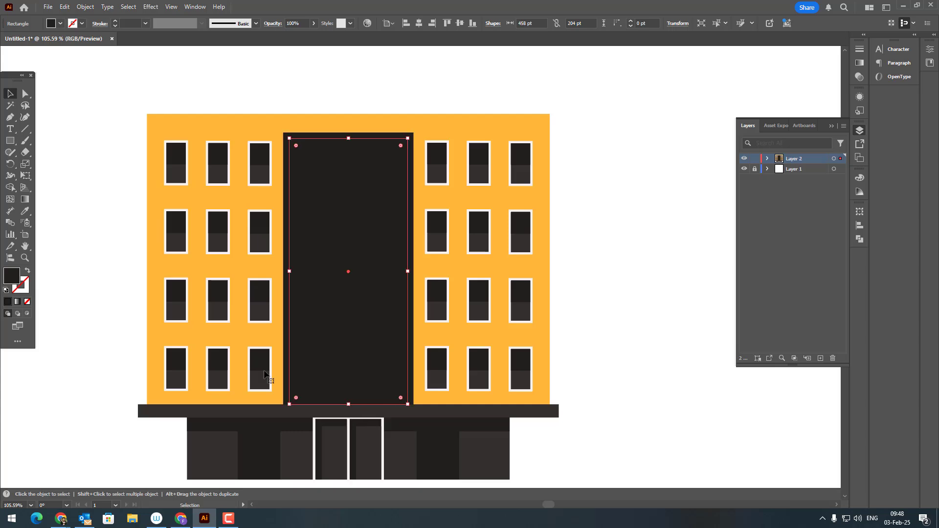
# - Recolor the inner tall rectangle with the lighter dark fill sampled from the ledge
pyautogui.click(24, 213)
pyautogui.click(237, 413)
pyautogui.press('z')
pyautogui.moveTo(366, 329)
pyautogui.mouseDown()
pyautogui.moveTo(325, 354)
pyautogui.moveTo(361, 338)
pyautogui.mouseUp()
pyautogui.press('v')
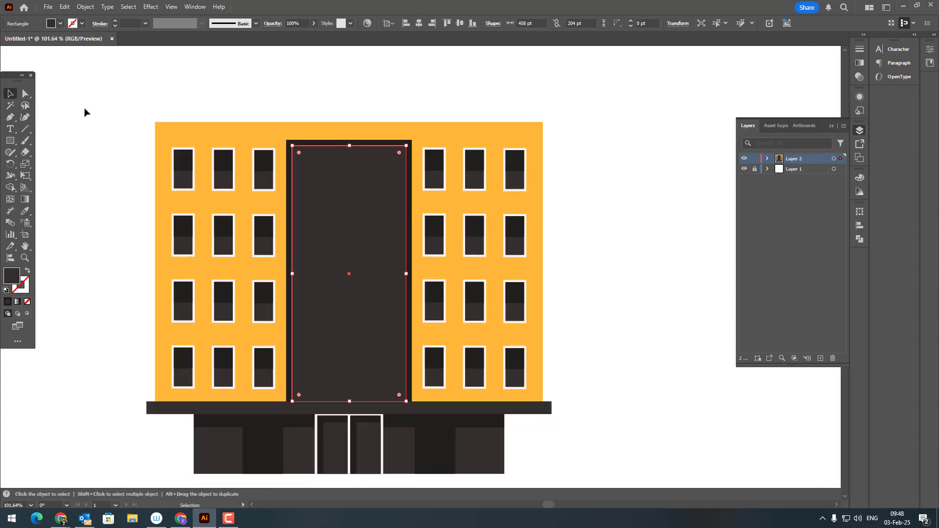
# - Add an offset path of 4 pt around the outer tall dark rectangle of the central panel
pyautogui.click(288, 179)
pyautogui.click(85, 7)
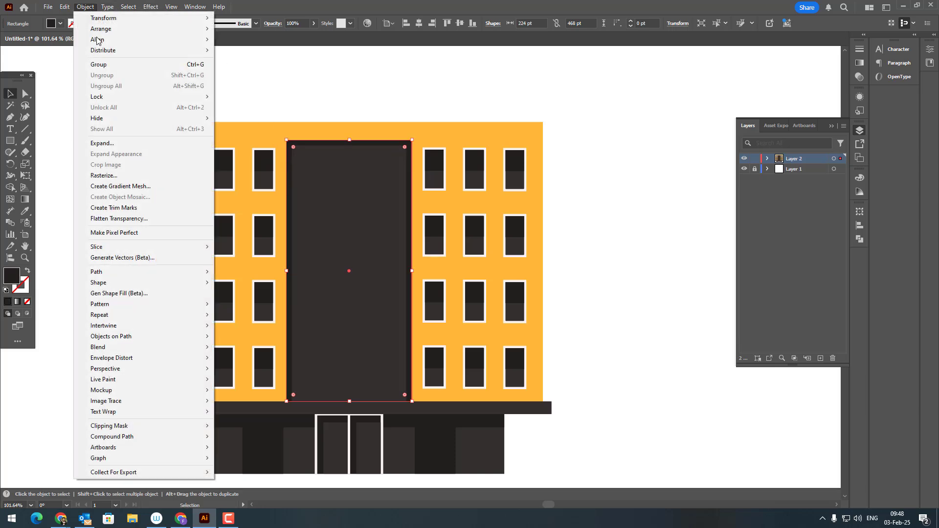
pyautogui.moveTo(151, 274)
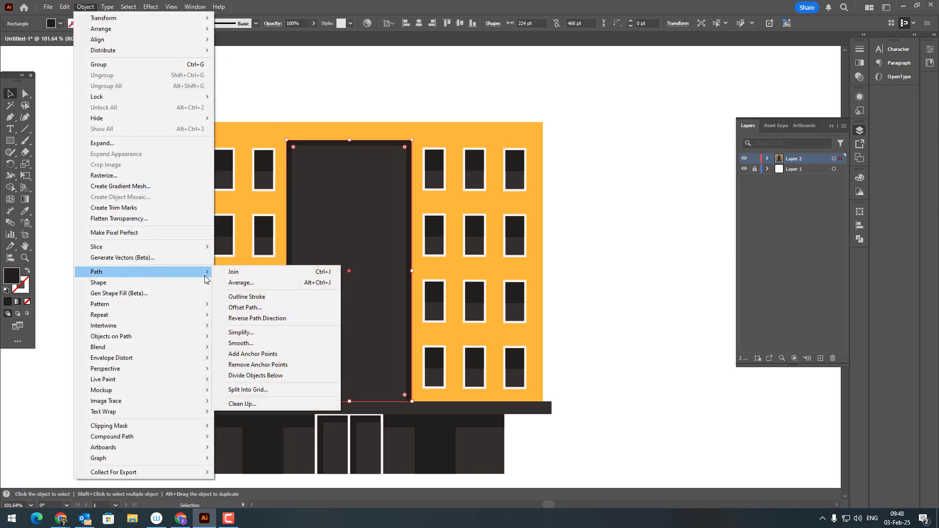
pyautogui.click(264, 309)
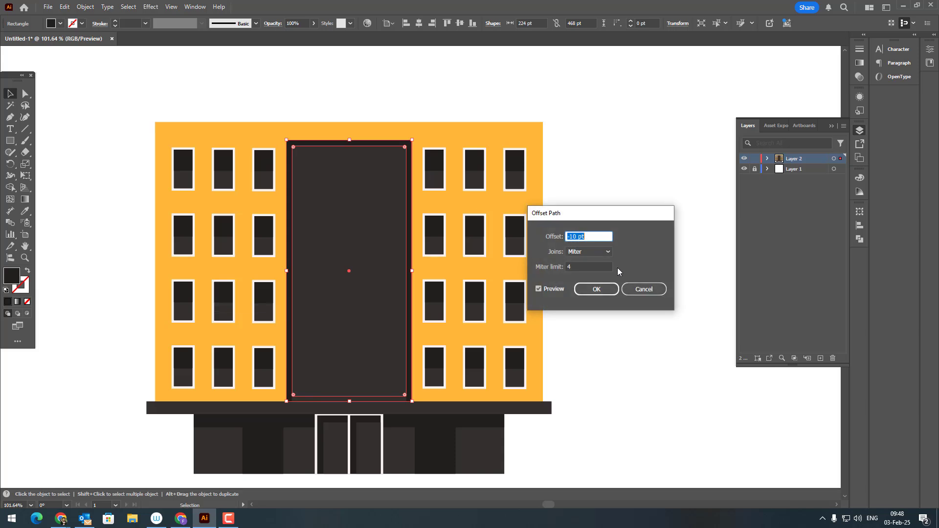
pyautogui.write('4')
pyautogui.click(596, 289)
# - Recolor the enlarged offset shape with the facade's orange-yellow and adjust the fill to a deeper orange
pyautogui.click(25, 213)
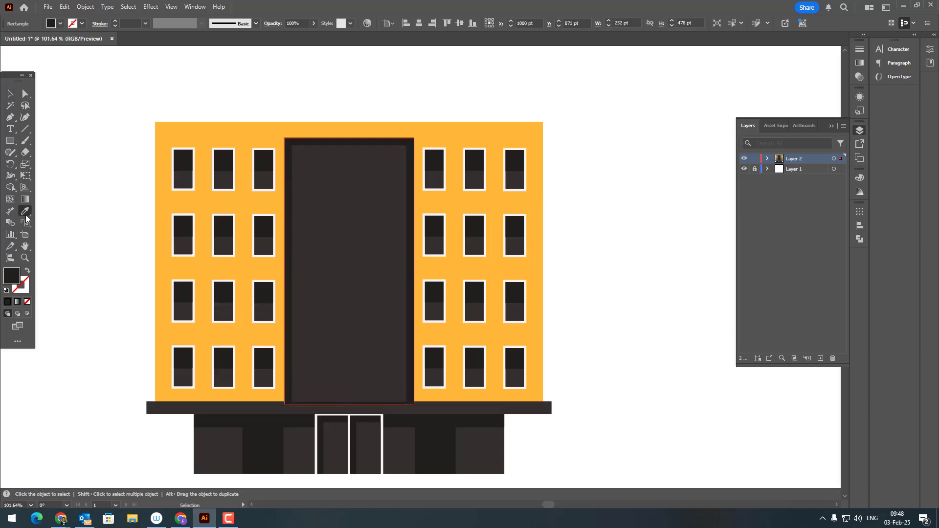
pyautogui.click(161, 224)
pyautogui.doubleClick(18, 277)
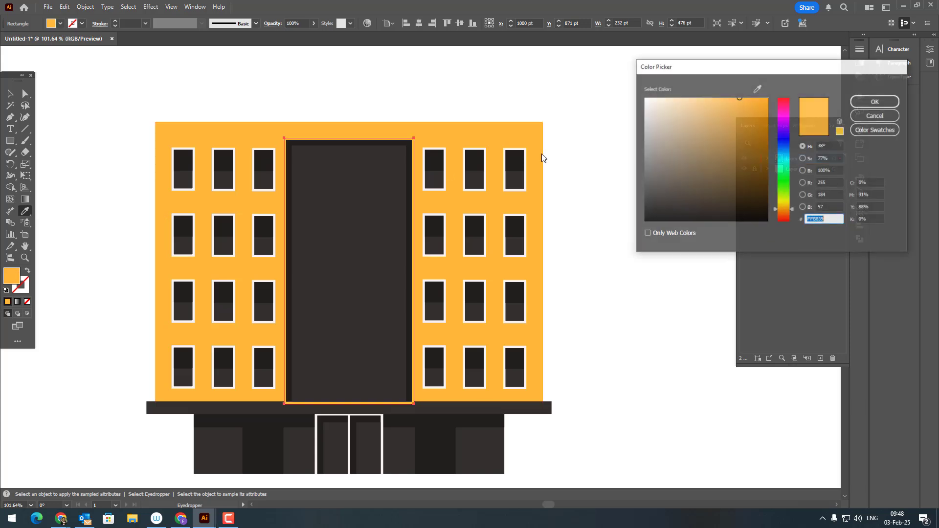
pyautogui.click(756, 103)
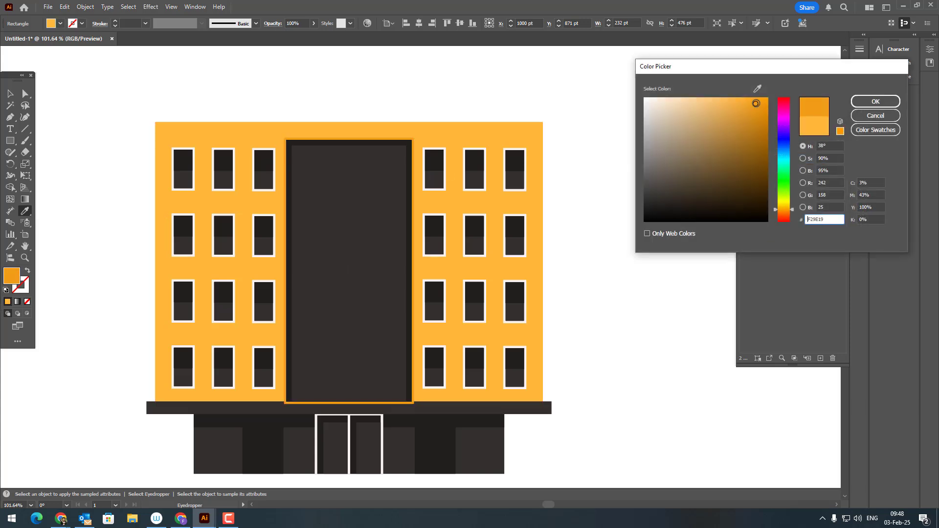
pyautogui.click(883, 100)
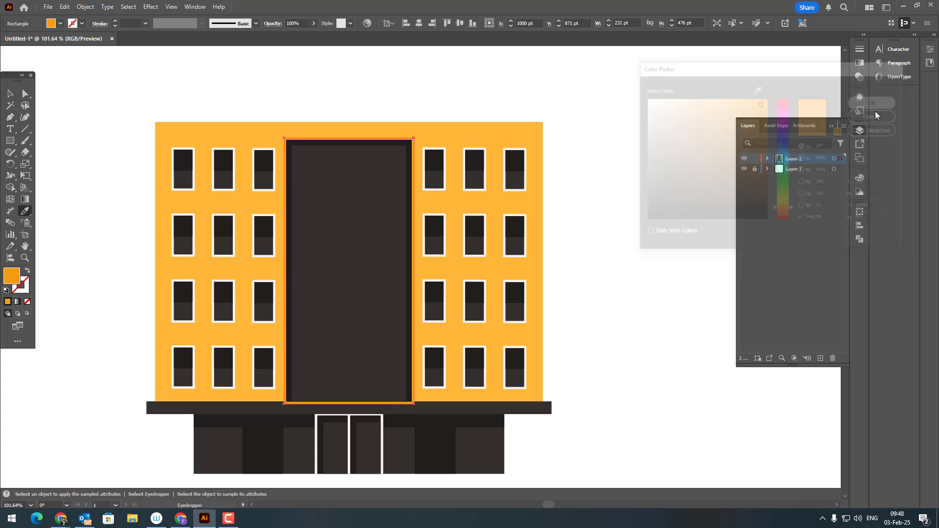
pyautogui.click(604, 294)
pyautogui.moveTo(600, 296); pyautogui.dragTo(592, 260)
# - Bring the dark ledge below the facade to the front so it covers the orange frame's bottom edge
pyautogui.press('z')
pyautogui.moveTo(298, 181); pyautogui.dragTo(321, 222)
pyautogui.moveTo(321, 221); pyautogui.dragTo(323, 266)
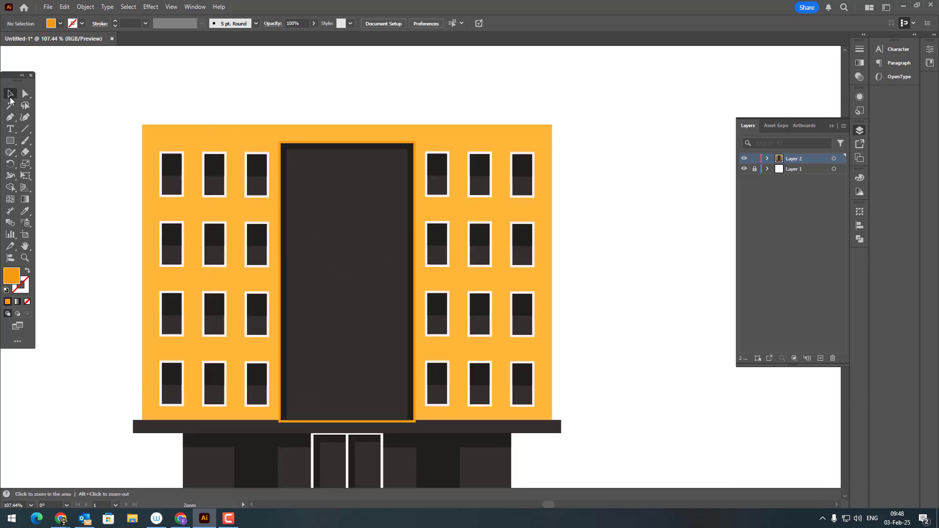
pyautogui.click(147, 426)
pyautogui.click(85, 6)
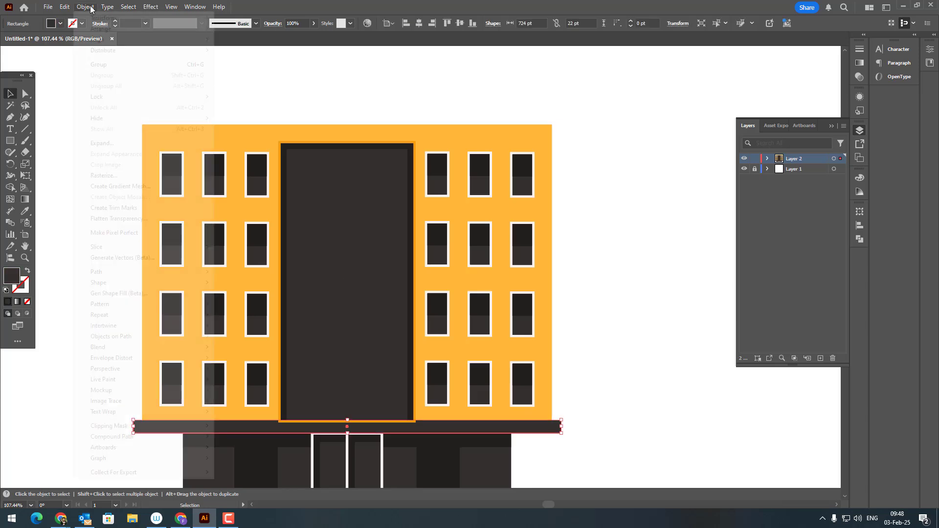
pyautogui.moveTo(97, 30)
pyautogui.click(244, 29)
pyautogui.click(699, 337)
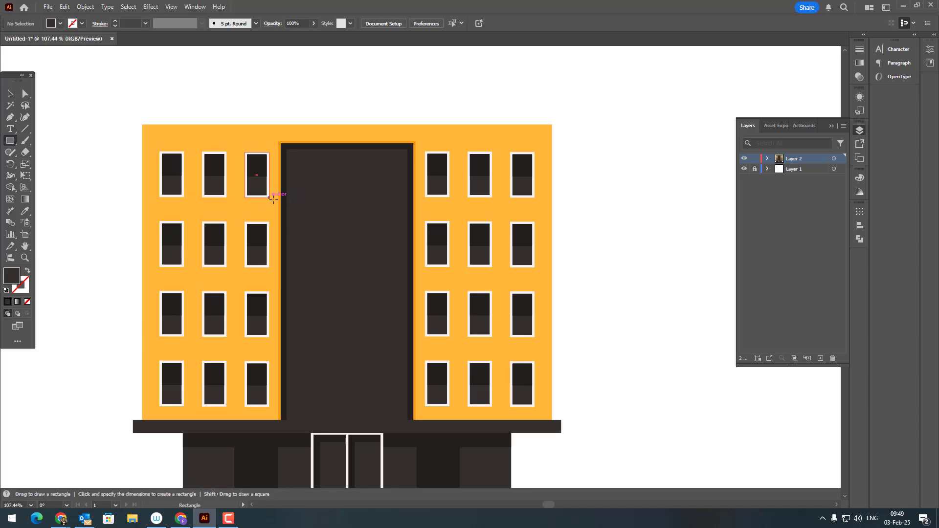
# - Draw a 264 × 40 pt band across the central panel below the top window row, filled with off-white sampled from a window frame
pyautogui.moveTo(270, 197); pyautogui.dragTo(425, 220)
pyautogui.click(24, 211)
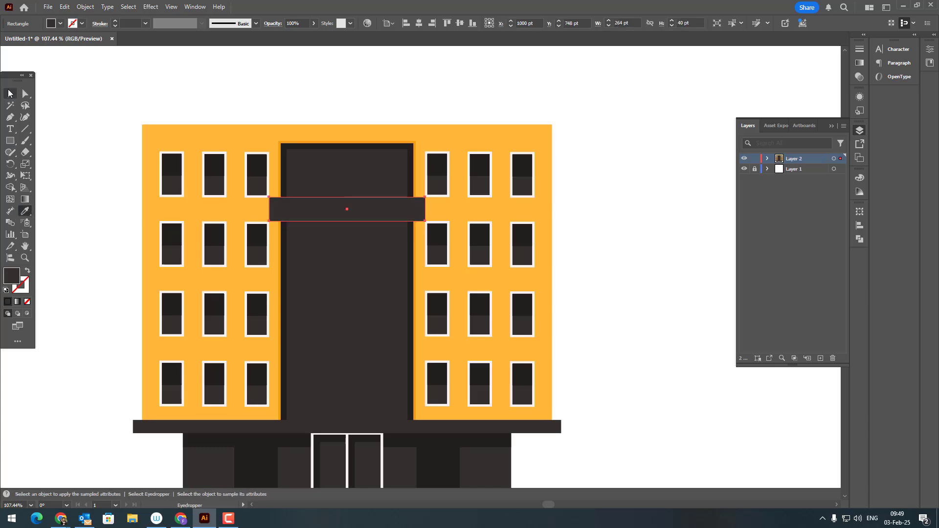
pyautogui.click(9, 93)
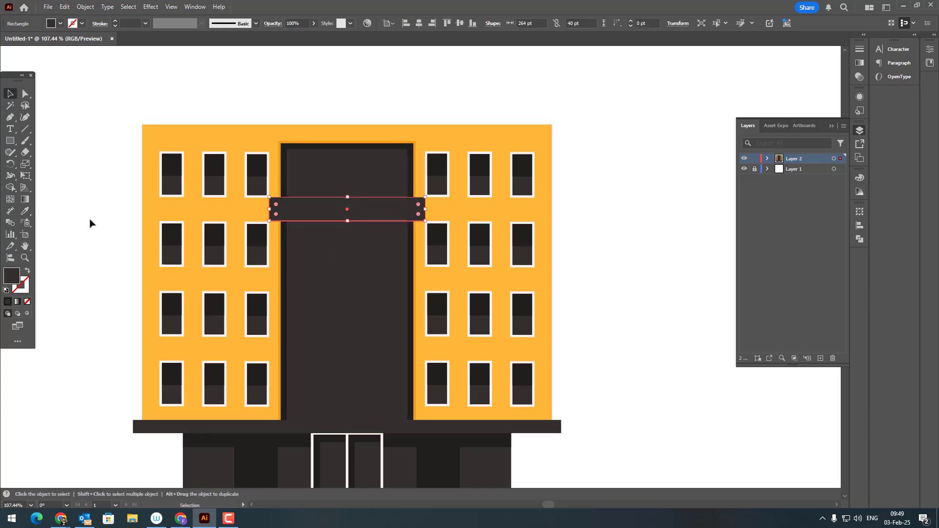
pyautogui.click(26, 211)
pyautogui.click(226, 190)
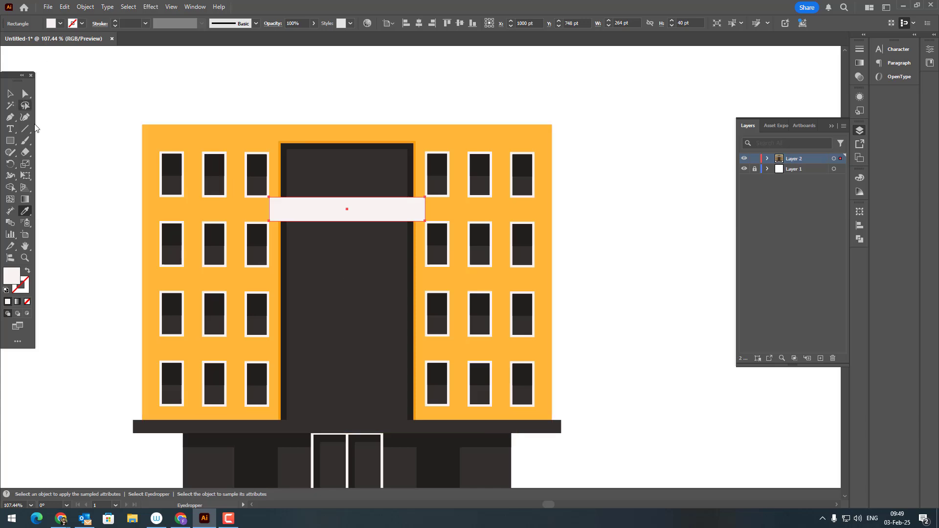
pyautogui.click(11, 94)
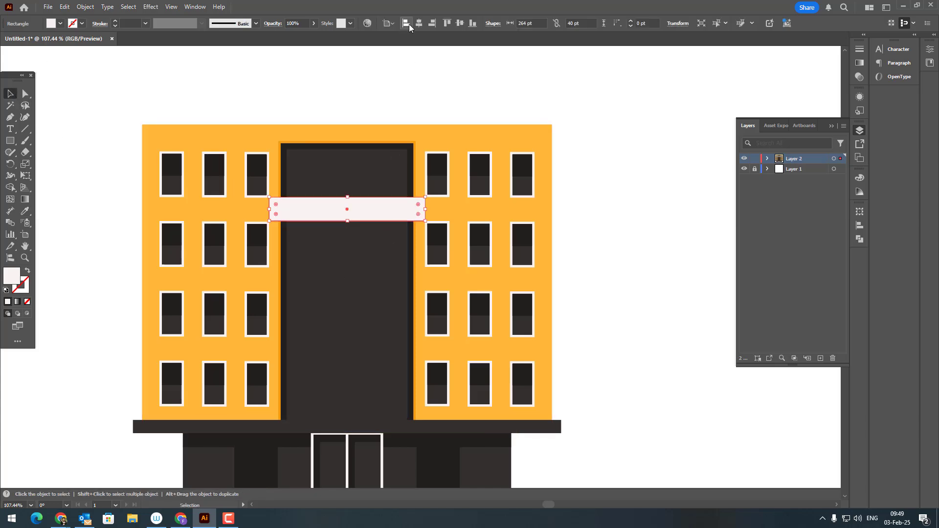
pyautogui.click(653, 216)
# - Duplicate the off-white band straight down three times, placing one copy below each remaining window row
pyautogui.moveTo(369, 218); pyautogui.dragTo(371, 288)
pyautogui.hotkey('ctrl', 'd')
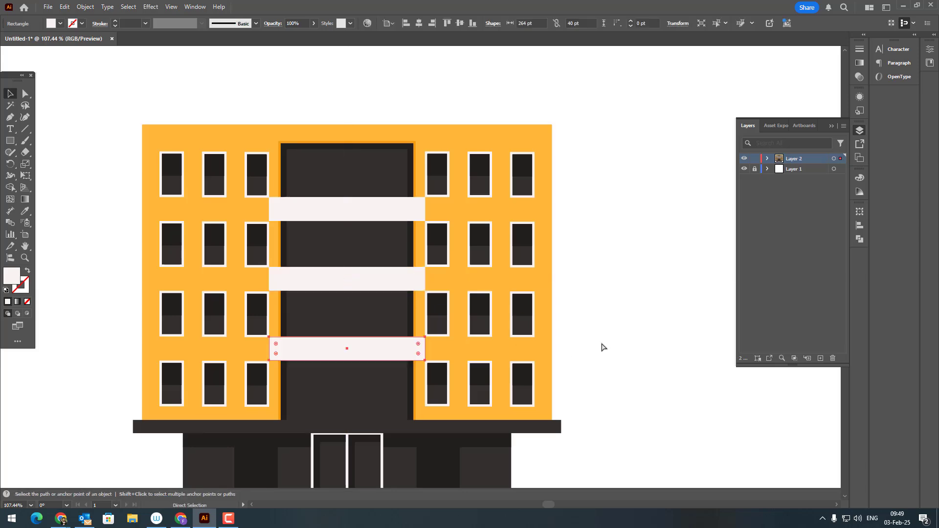
pyautogui.hotkey('ctrl', 'd')
pyautogui.click(647, 351)
pyautogui.moveTo(626, 354); pyautogui.dragTo(620, 305)
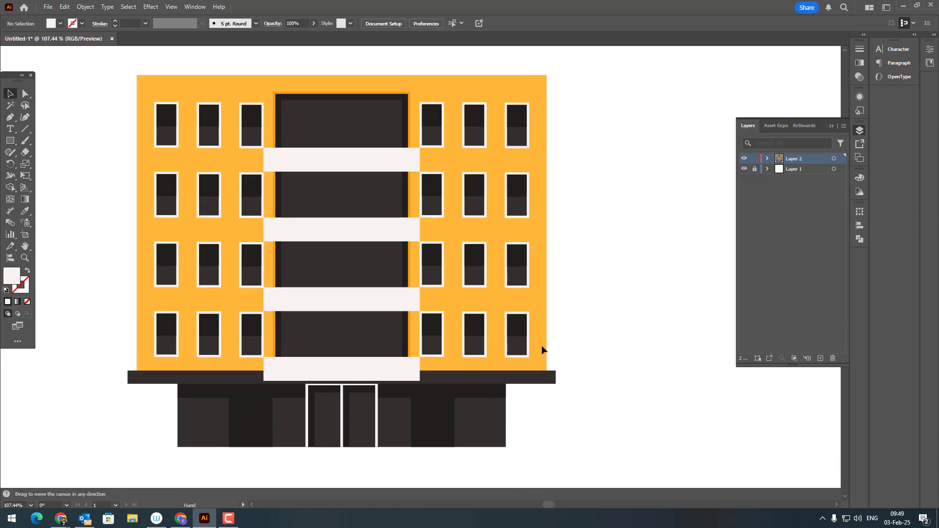
# - Shorten the lowest off-white band to 23 pt high so its bottom edge meets the ledge
pyautogui.click(340, 368)
pyautogui.moveTo(341, 381); pyautogui.dragTo(341, 373)
pyautogui.click(635, 357)
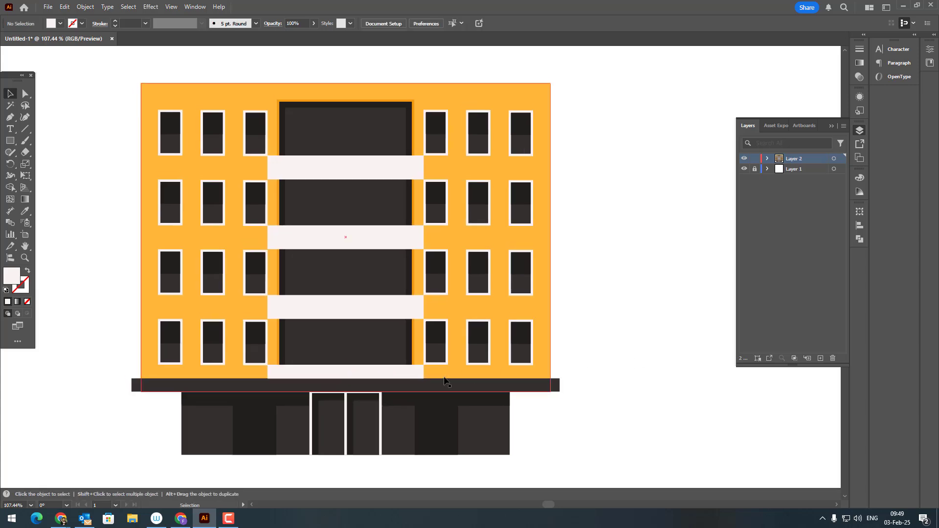
# - Select all four off-white bands and narrow them slightly and equally on both sides, clear of the neighboring windows
pyautogui.click(403, 377)
pyautogui.keyDown('shift'); pyautogui.click(399, 309); pyautogui.keyUp('shift')
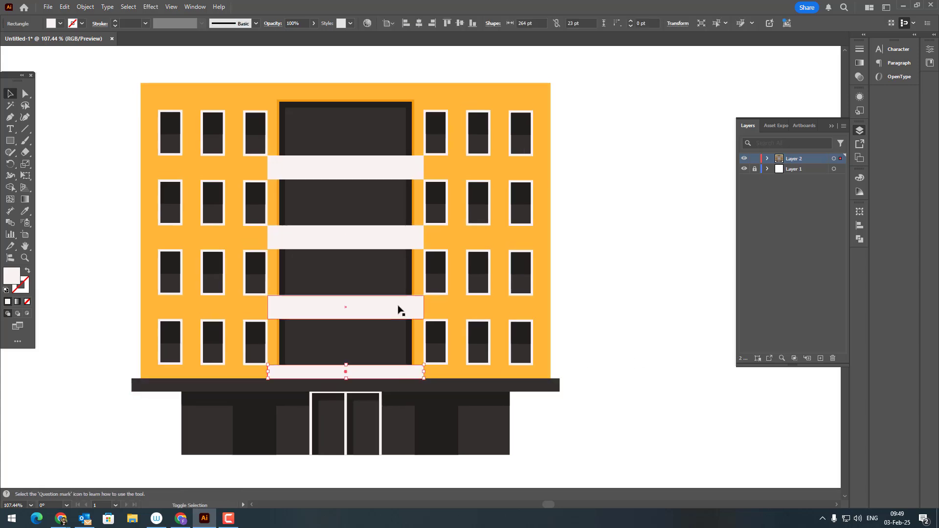
pyautogui.keyDown('shift'); pyautogui.click(373, 180); pyautogui.keyUp('shift')
pyautogui.moveTo(425, 269); pyautogui.dragTo(420, 269)
pyautogui.click(635, 325)
pyautogui.moveTo(635, 324); pyautogui.dragTo(656, 350)
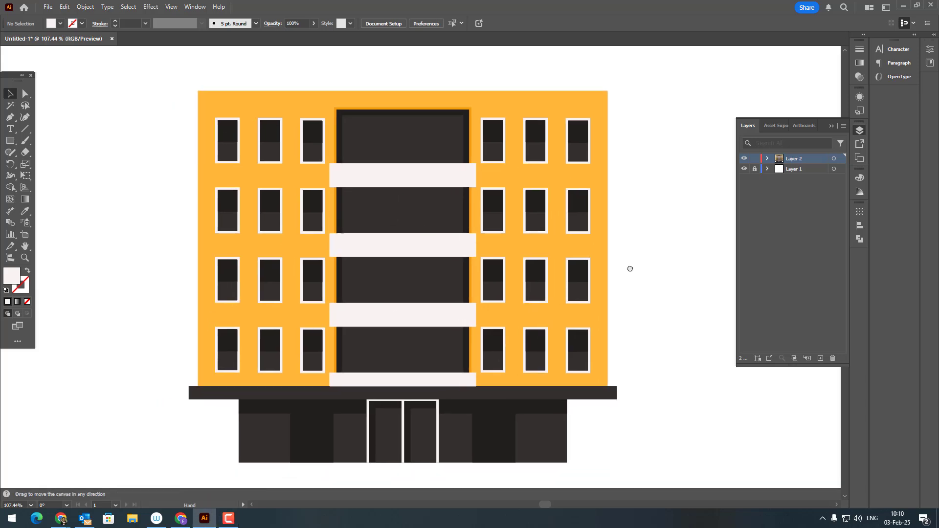
# - Draw a shadow strip about 210 × 13 pt directly under the top off-white band, filled with the panel frame's darkest color
pyautogui.press('z')
pyautogui.moveTo(630, 269); pyautogui.dragTo(614, 258)
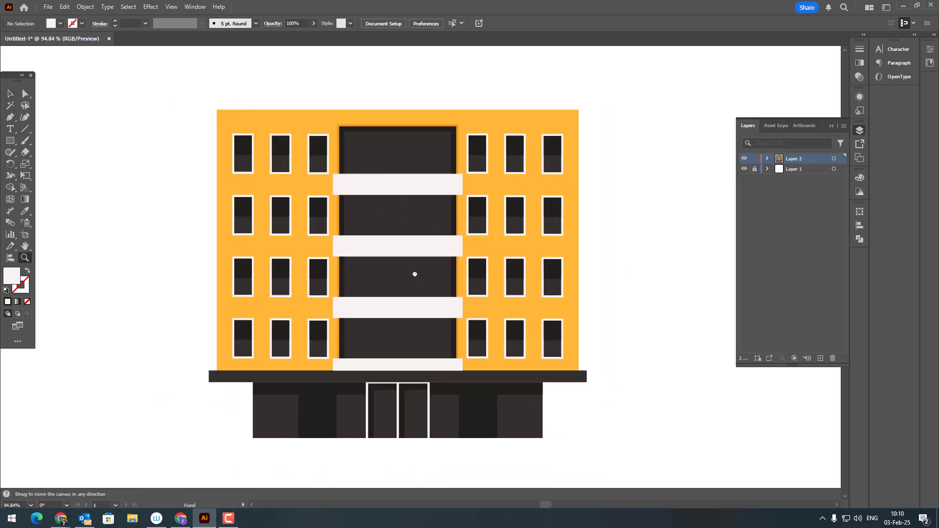
pyautogui.moveTo(414, 221); pyautogui.dragTo(415, 224)
pyautogui.click(14, 139)
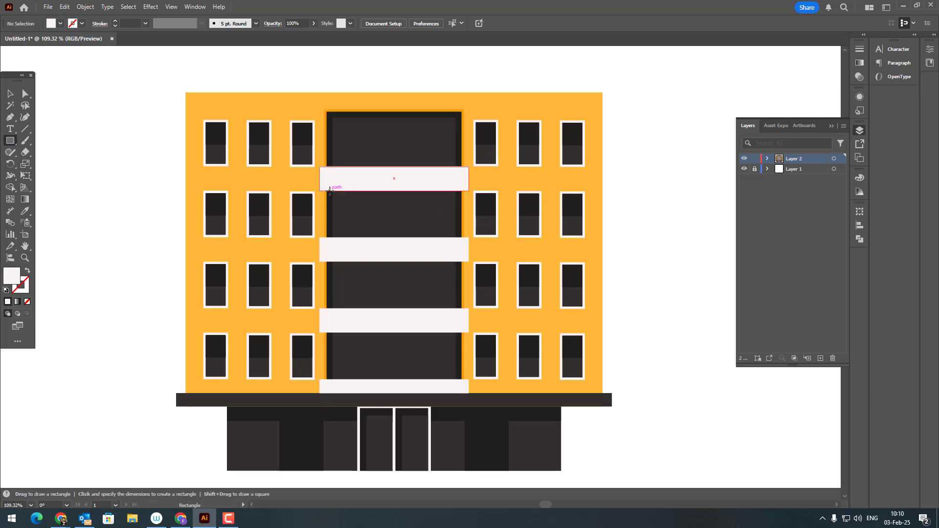
pyautogui.moveTo(332, 190); pyautogui.dragTo(459, 198)
pyautogui.press('z')
pyautogui.moveTo(394, 211); pyautogui.dragTo(442, 267)
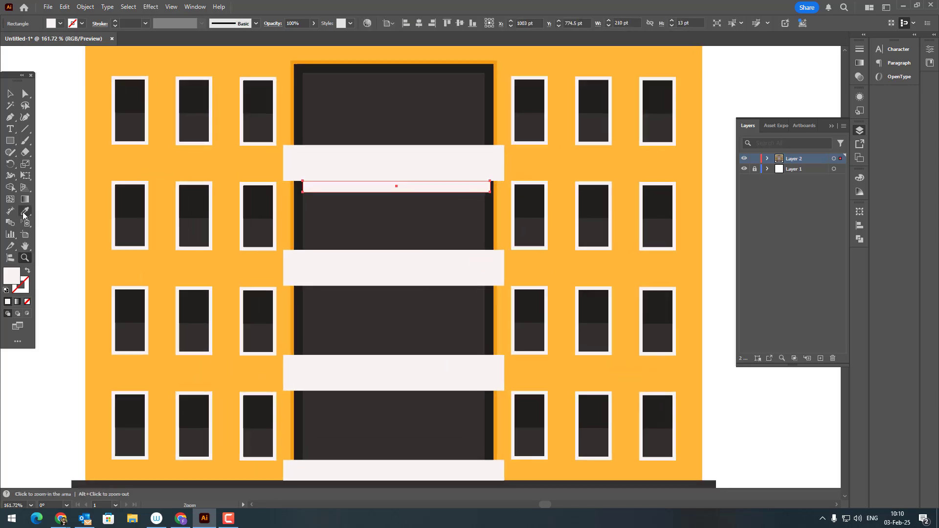
pyautogui.click(24, 213)
pyautogui.click(299, 195)
pyautogui.press('v')
# - Draw a dark rectangle about 48 × 67 pt beneath the shadow strip and add a narrower copy to its left
pyautogui.scroll(-2, 300, 196)
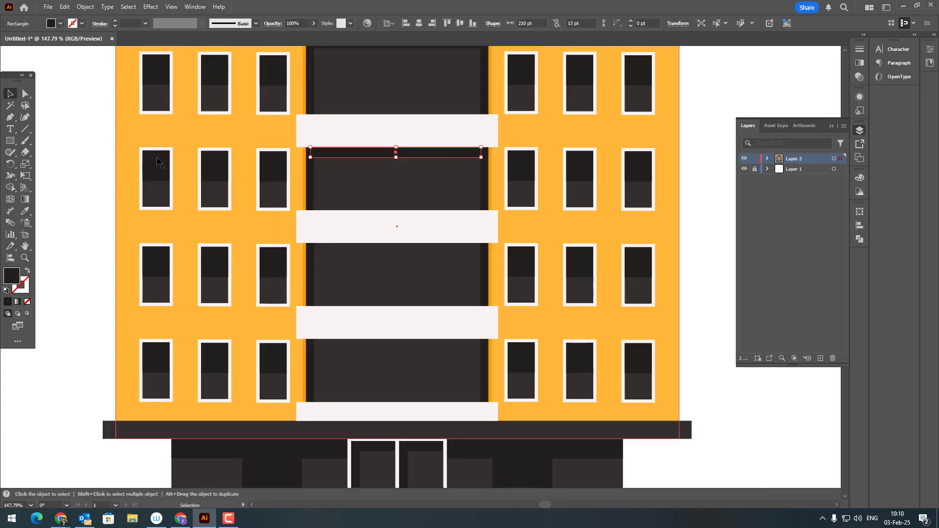
pyautogui.click(10, 141)
pyautogui.moveTo(430, 157); pyautogui.dragTo(399, 196)
pyautogui.press('v')
pyautogui.hotkey('ctrl', 'z')
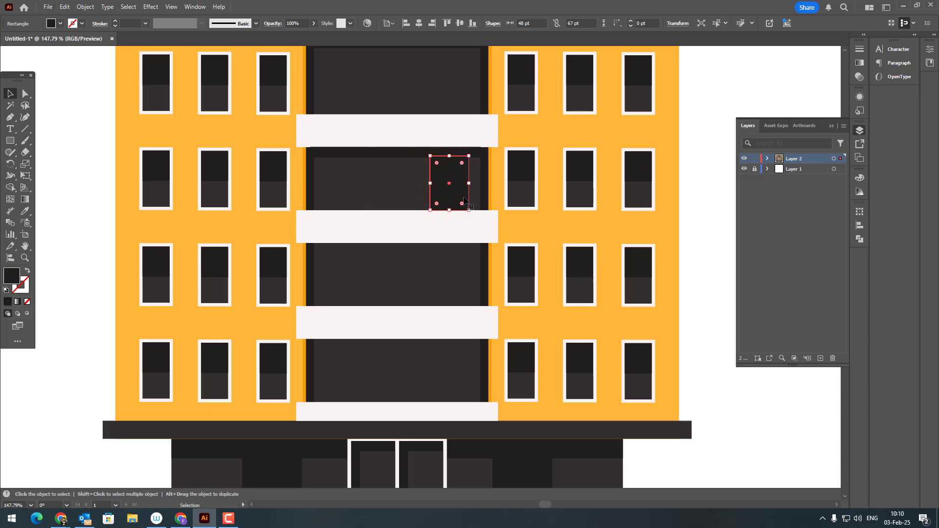
pyautogui.keyDown('alt'); pyautogui.moveTo(465, 200); pyautogui.dragTo(398, 186); pyautogui.keyUp('alt')
# - Group the two dark upright rectangles together with the shadow strip above them
pyautogui.keyDown('shift'); pyautogui.click(461, 188); pyautogui.keyUp('shift')
pyautogui.keyDown('shift'); pyautogui.click(415, 155); pyautogui.keyUp('shift')
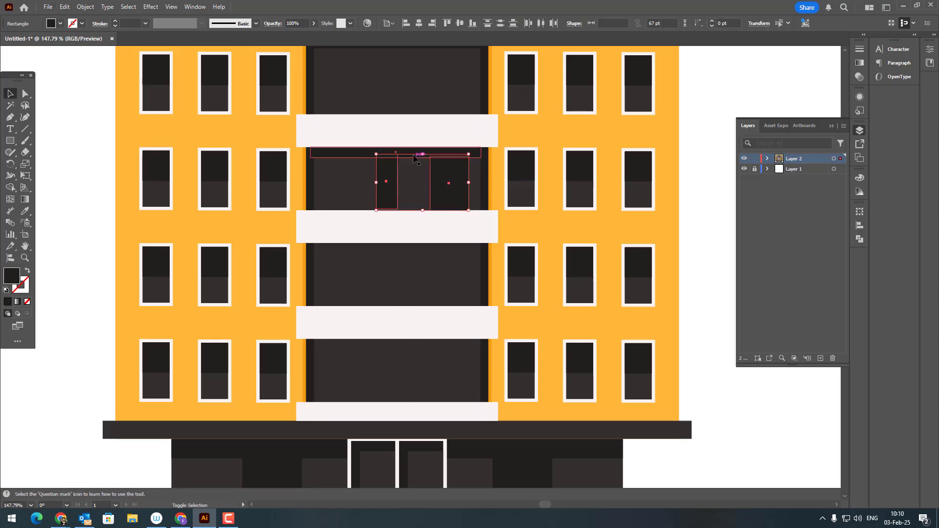
pyautogui.press('a')
# - Duplicate the grouped dark shading onto the other three floors of the central panel
pyautogui.moveTo(438, 190); pyautogui.dragTo(460, 277)
pyautogui.click(699, 384)
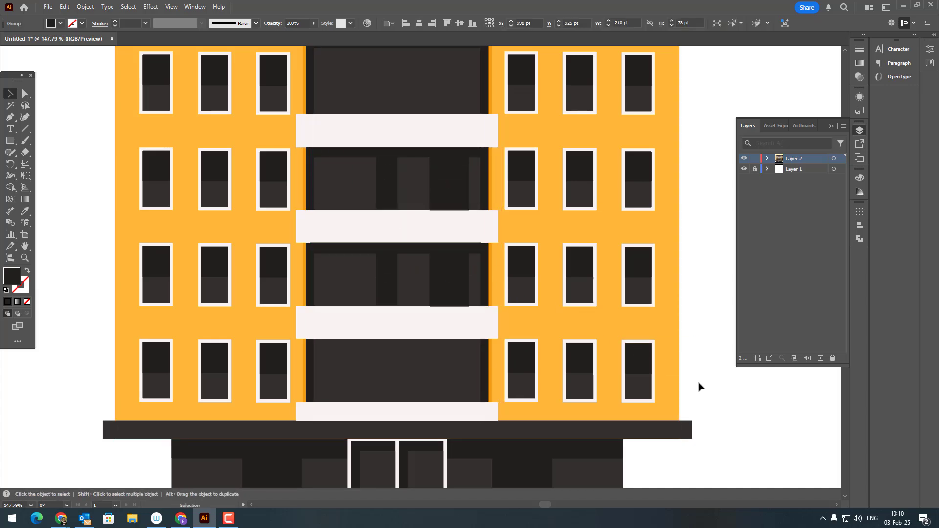
pyautogui.moveTo(699, 384); pyautogui.dragTo(656, 321)
pyautogui.moveTo(407, 219); pyautogui.dragTo(407, 315)
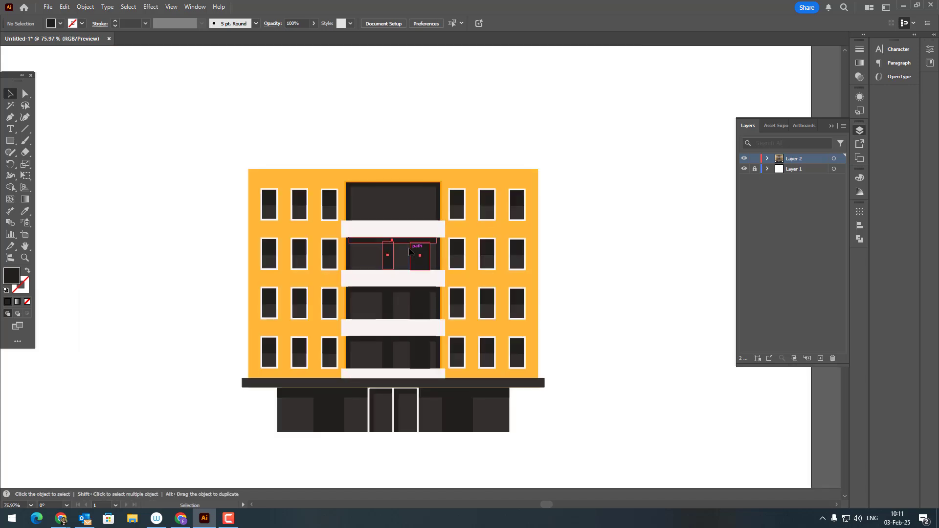
pyautogui.moveTo(419, 256); pyautogui.dragTo(420, 210)
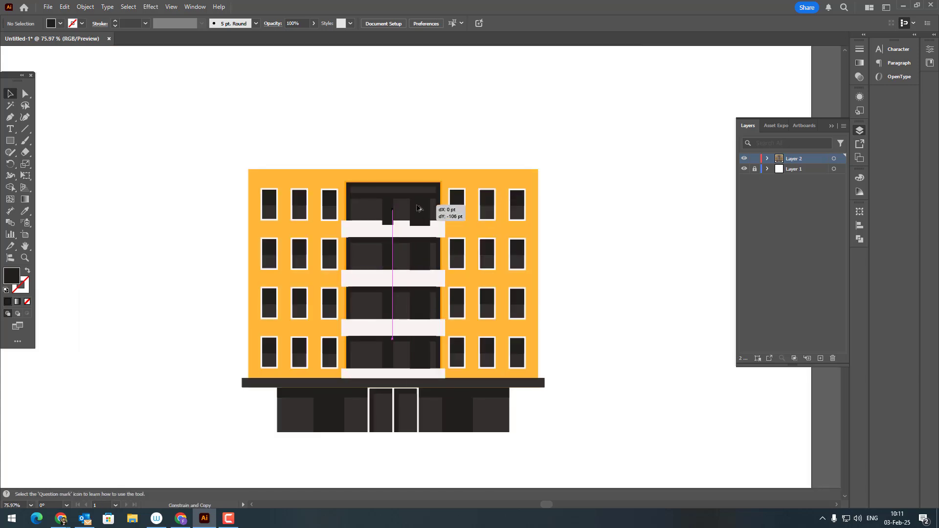
pyautogui.moveTo(420, 210); pyautogui.dragTo(419, 204)
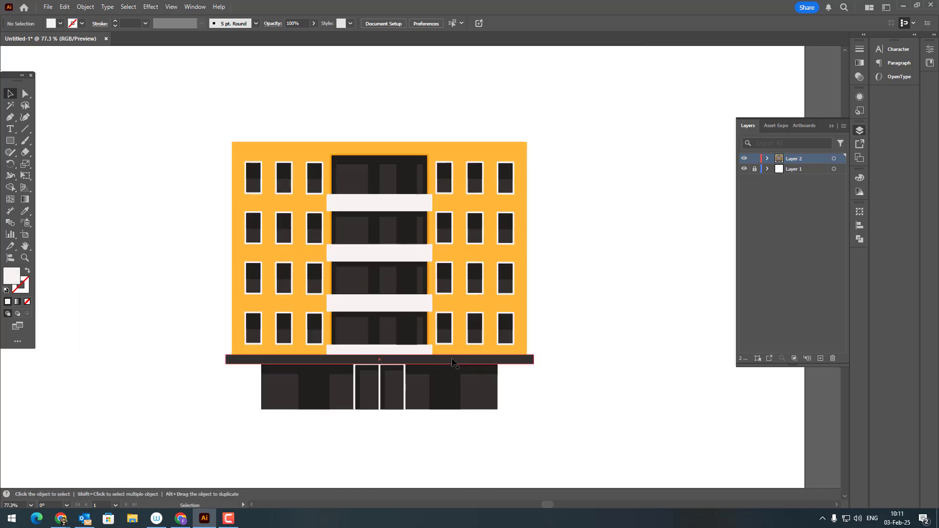
# - Copy the dark ledge, paste it in front, and move the copy onto the facade's top edge as a roof strip
pyautogui.click(455, 360)
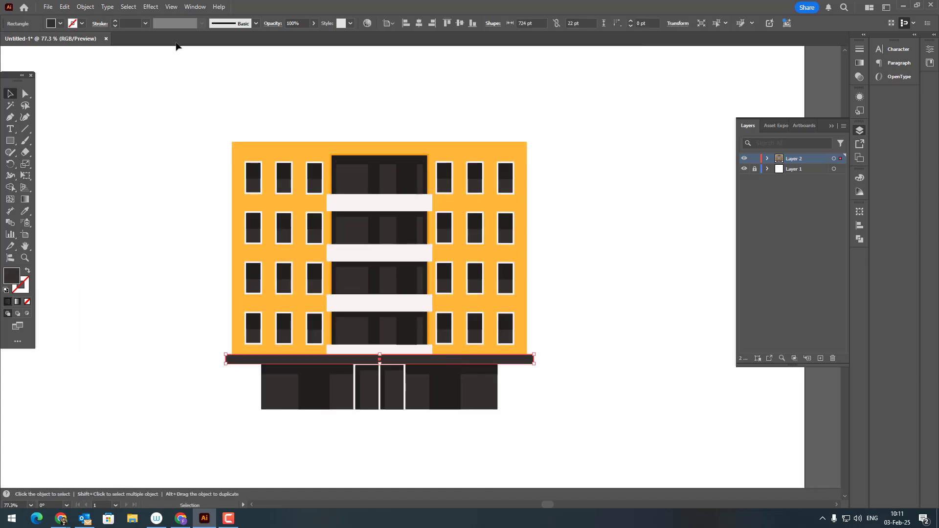
pyautogui.click(65, 7)
pyautogui.click(80, 54)
pyautogui.click(65, 7)
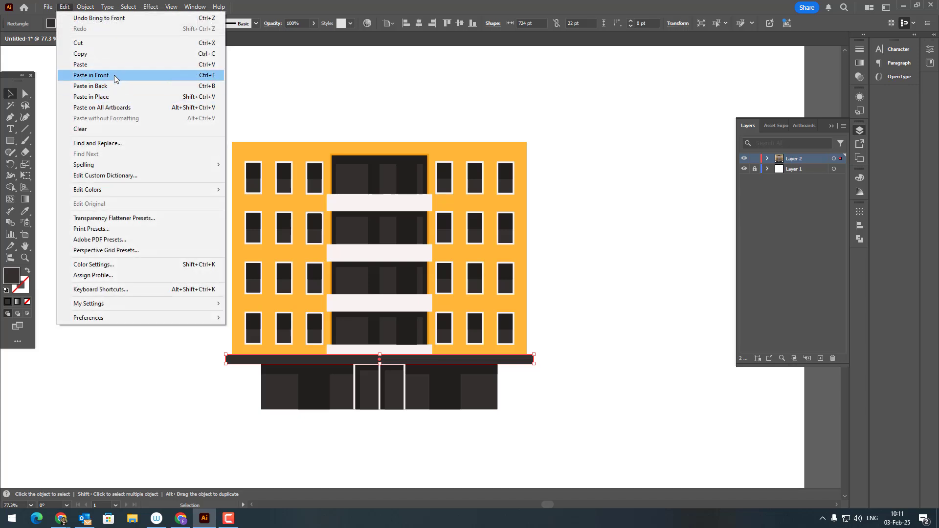
pyautogui.click(116, 78)
pyautogui.moveTo(484, 362); pyautogui.dragTo(541, 136)
pyautogui.scroll(2, 541, 136)
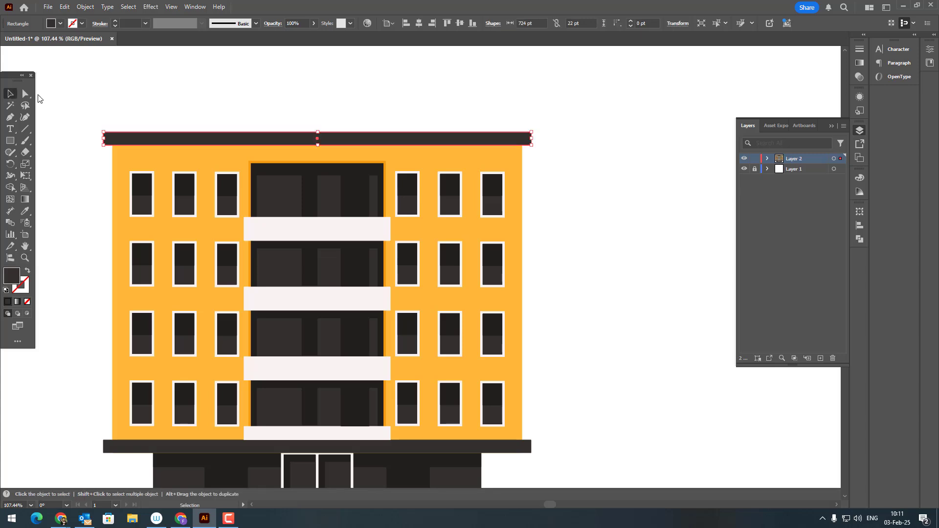
# - Narrow the roof strip symmetrically to 560 pt and raise its top edge to make it 35 pt high
pyautogui.click(140, 99)
pyautogui.click(105, 139)
pyautogui.moveTo(105, 139); pyautogui.dragTo(152, 139)
pyautogui.moveTo(318, 132); pyautogui.dragTo(320, 124)
# - Copy the roof block, paste it in front, and reshape the copy into a 560 × 33 pt block directly above it
pyautogui.click(64, 7)
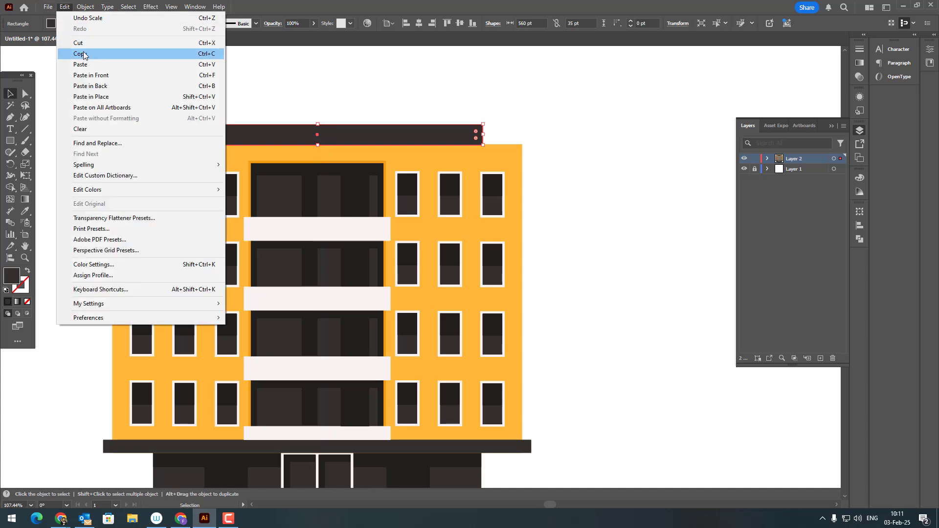
pyautogui.click(80, 54)
pyautogui.click(64, 7)
pyautogui.click(101, 78)
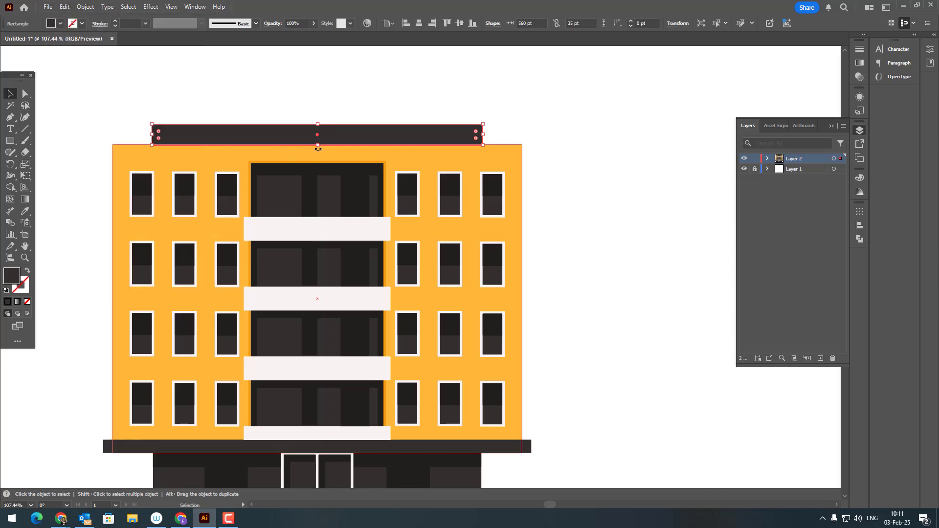
pyautogui.moveTo(318, 145); pyautogui.dragTo(319, 105)
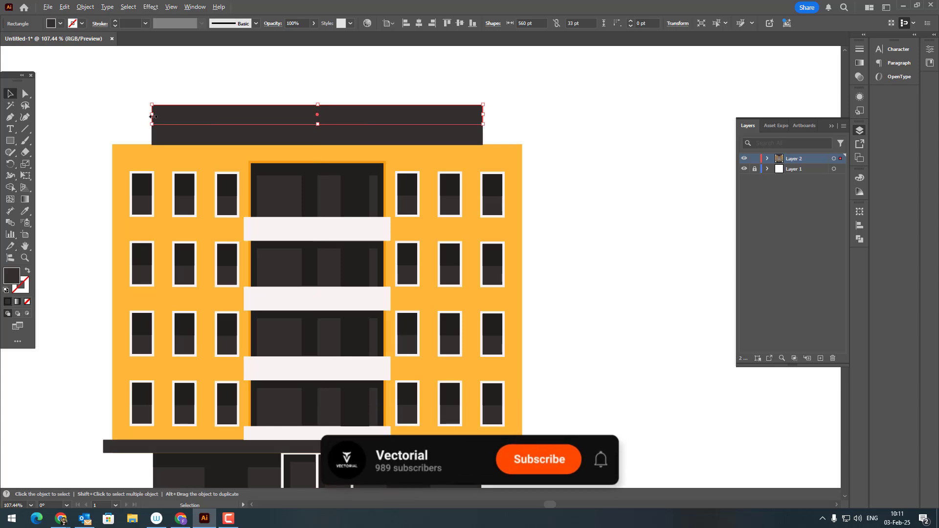
# - Narrow the upper roof block symmetrically to 416 pt, then copy it and paste the copy in front
pyautogui.moveTo(152, 117); pyautogui.dragTo(194, 116)
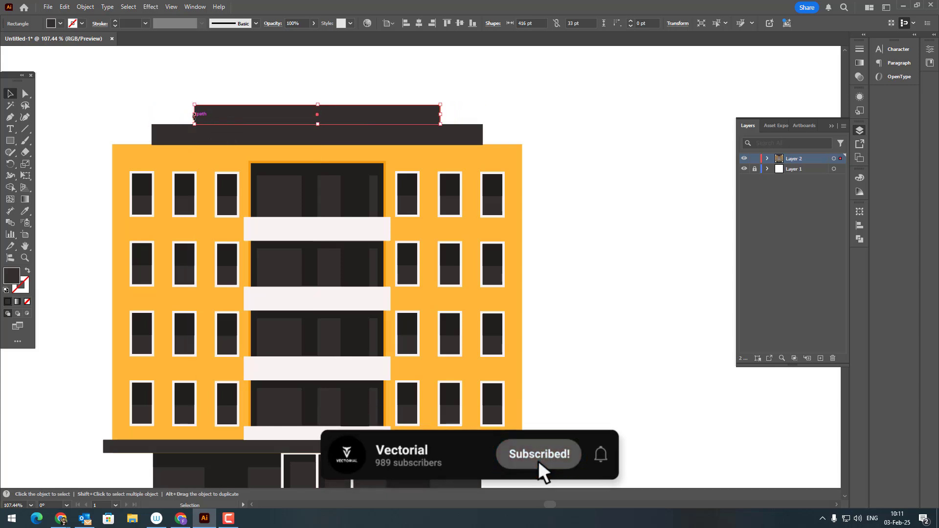
pyautogui.click(64, 7)
pyautogui.click(81, 58)
pyautogui.click(64, 7)
pyautogui.click(113, 75)
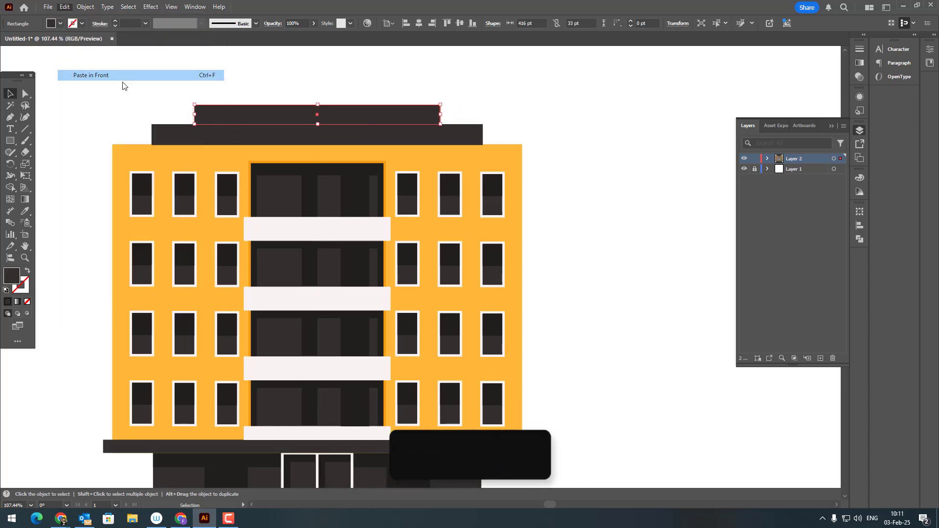
# - Reshape the copy into a block about 304 × 51 pt with a slanted top edge and fill it with the facade's orange-yellow
pyautogui.moveTo(194, 115); pyautogui.dragTo(227, 80)
pyautogui.press('a')
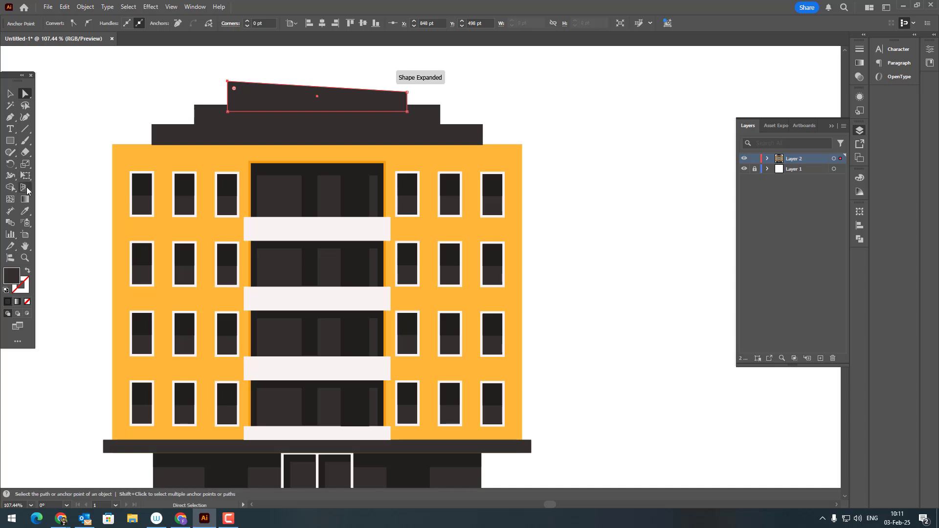
pyautogui.click(25, 211)
pyautogui.click(225, 155)
pyautogui.press('z')
pyautogui.moveTo(227, 155); pyautogui.dragTo(201, 164)
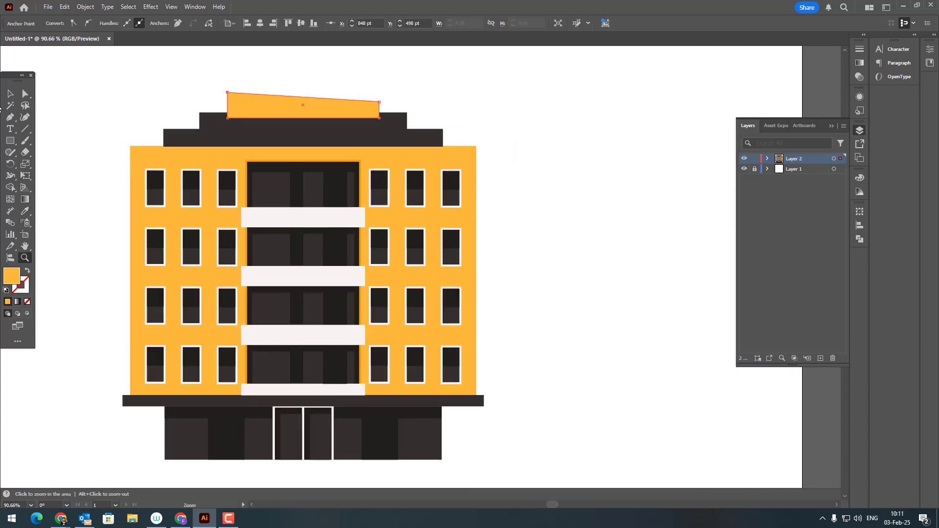
# - Move the slanted orange-yellow block onto the uppermost dark roof block and widen it symmetrically past that block's ends
pyautogui.click(10, 95)
pyautogui.moveTo(304, 105); pyautogui.dragTo(315, 82)
pyautogui.click(481, 110)
pyautogui.click(329, 126)
pyautogui.press('z')
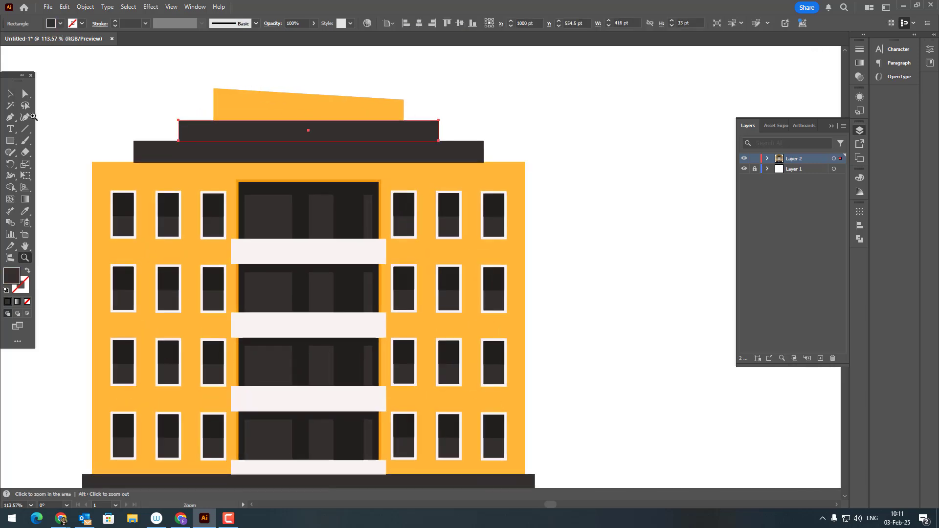
pyautogui.click(9, 97)
pyautogui.click(342, 99)
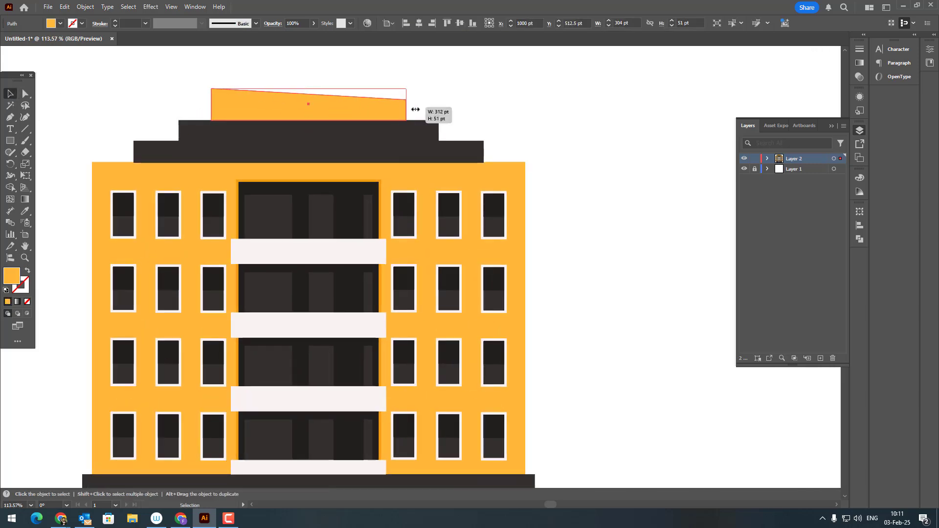
pyautogui.moveTo(416, 110); pyautogui.dragTo(465, 110)
# - Copy the 416 pt dark roof block, paste it in front, and raise the copy's bottom edge to make it 17 pt high
pyautogui.click(378, 130)
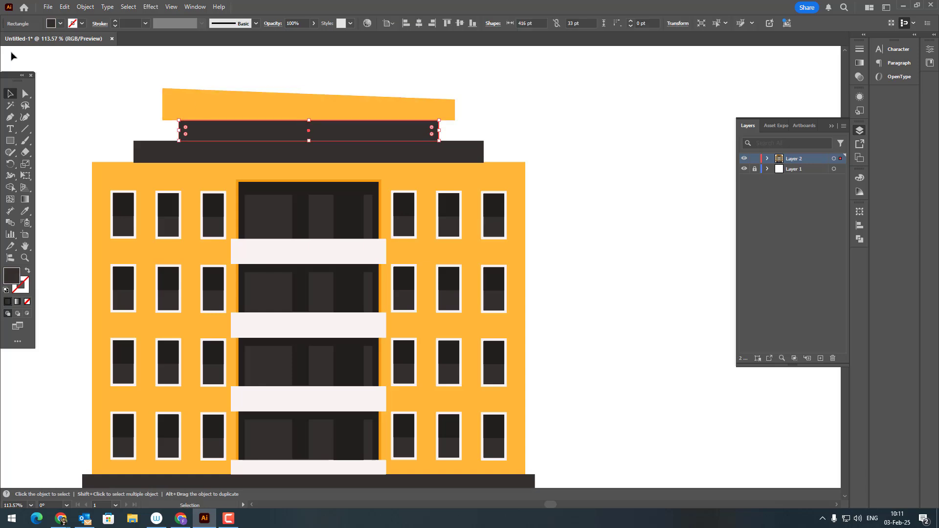
pyautogui.click(64, 6)
pyautogui.click(80, 53)
pyautogui.click(65, 7)
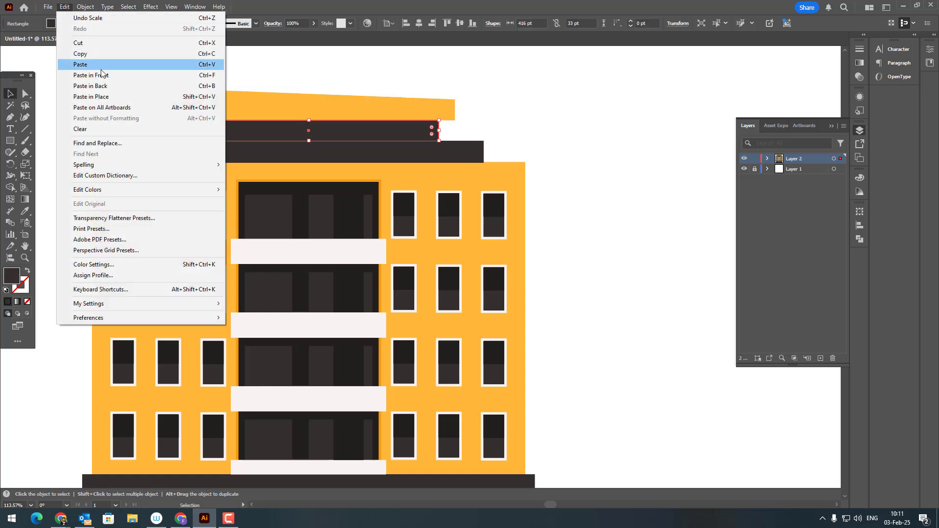
pyautogui.click(100, 75)
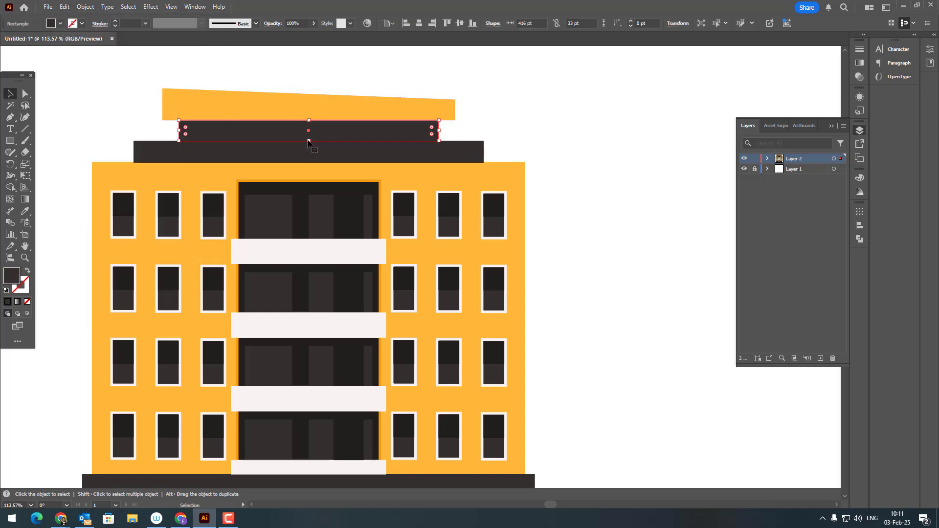
pyautogui.moveTo(308, 141); pyautogui.dragTo(309, 131)
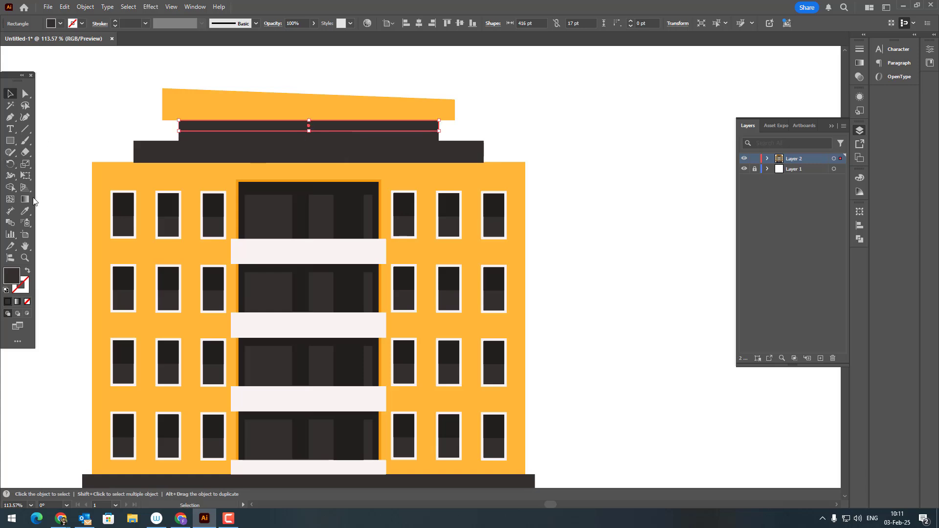
# - Fill the 17 pt roof strip with the near-black sampled from the central panel's shading and deselect it
pyautogui.click(30, 210)
pyautogui.click(257, 191)
pyautogui.press('z')
pyautogui.moveTo(269, 182); pyautogui.dragTo(182, 192)
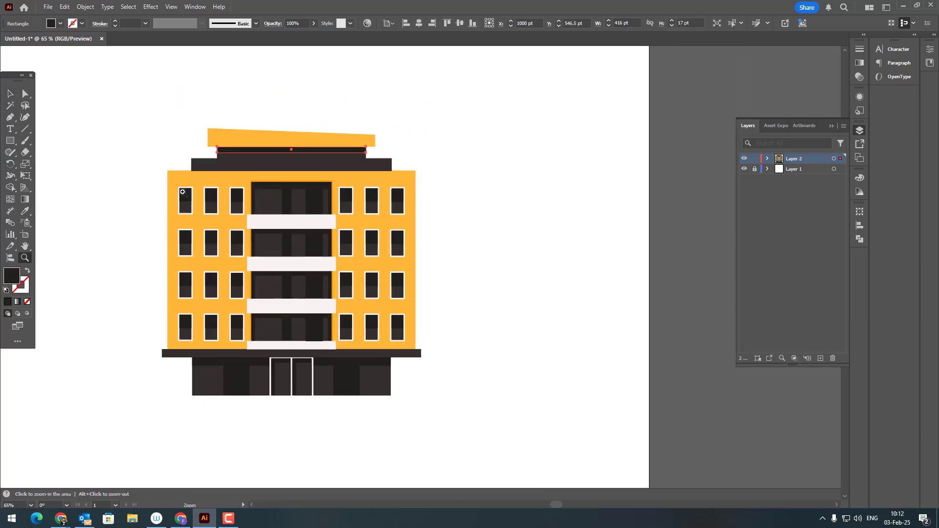
pyautogui.click(11, 94)
pyautogui.click(91, 108)
pyautogui.press('space')
pyautogui.moveTo(364, 180); pyautogui.dragTo(356, 157)
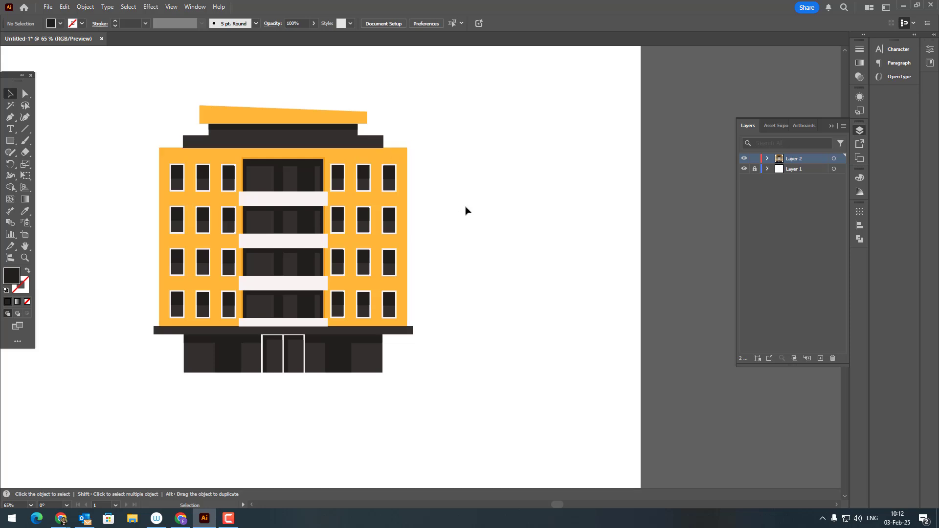
# - Draw an 871 × 58 pt ground rectangle directly beneath the ground floor and center it horizontally under the building
pyautogui.hotkey('ctrl', '0')
pyautogui.click(8, 142)
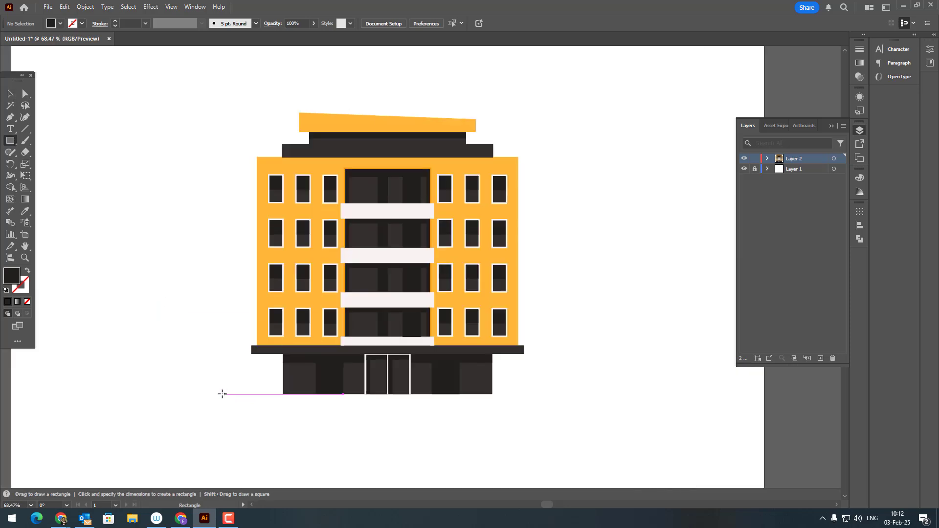
pyautogui.moveTo(223, 394); pyautogui.dragTo(550, 417)
pyautogui.click(12, 94)
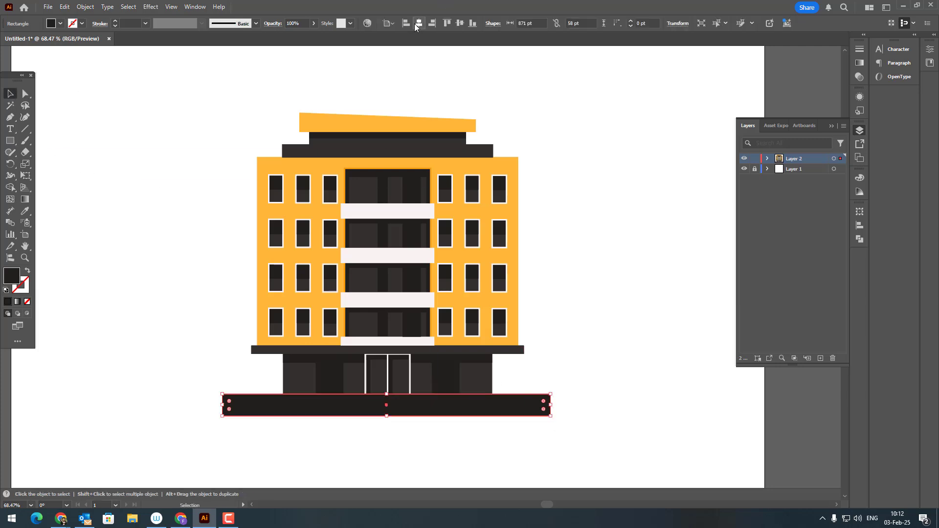
pyautogui.click(524, 424)
pyautogui.click(518, 409)
# - Fill the ground rectangle with the off-white sampled from a balcony band
pyautogui.click(24, 212)
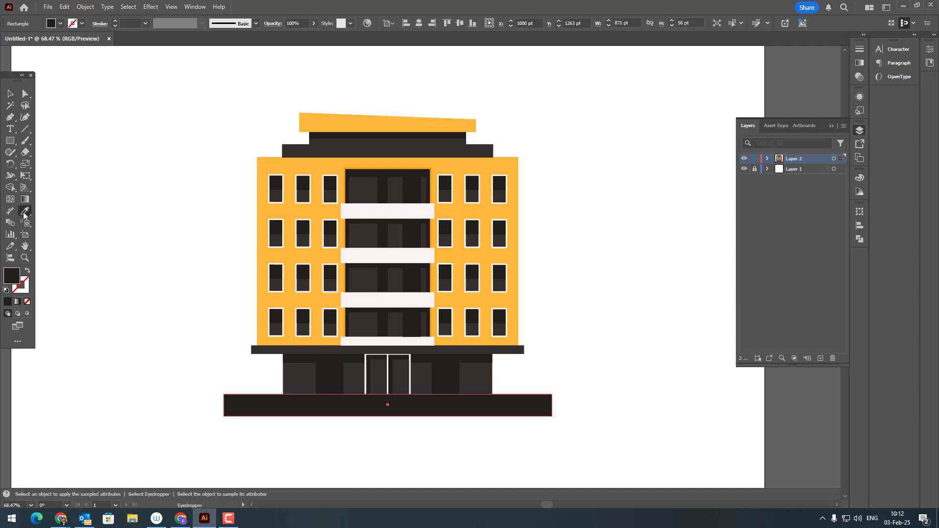
pyautogui.click(370, 296)
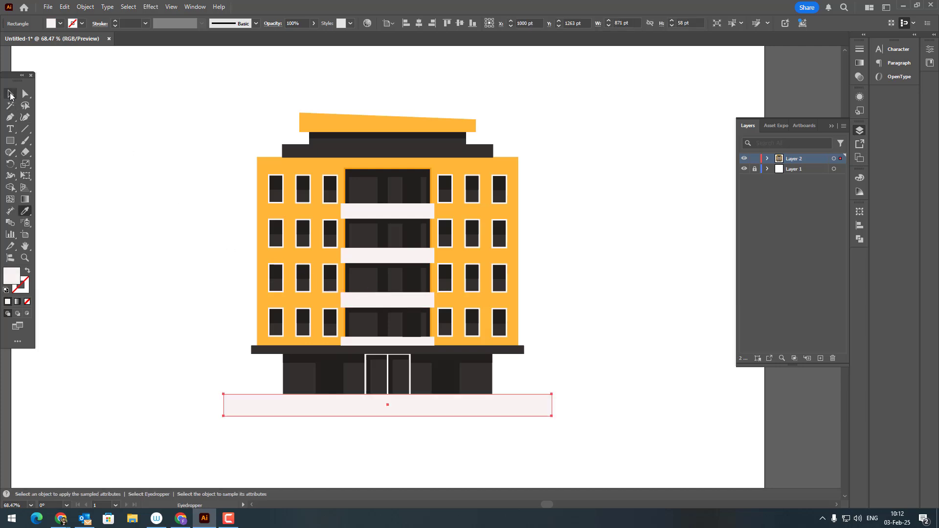
pyautogui.click(10, 95)
pyautogui.click(173, 245)
# - Copy the off-white ground rectangle, paste it in front, and raise the copy's bottom edge to make it 18 pt high
pyautogui.click(503, 409)
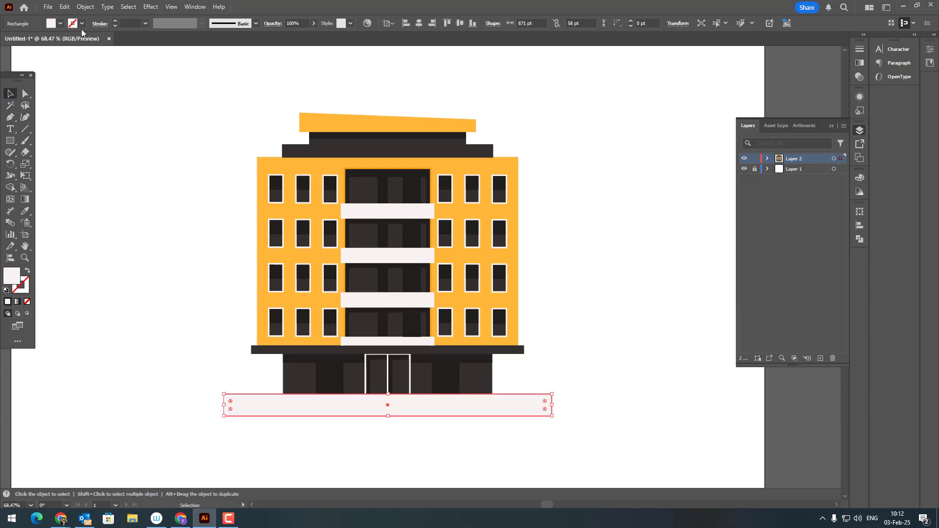
pyautogui.click(65, 7)
pyautogui.click(80, 52)
pyautogui.click(65, 7)
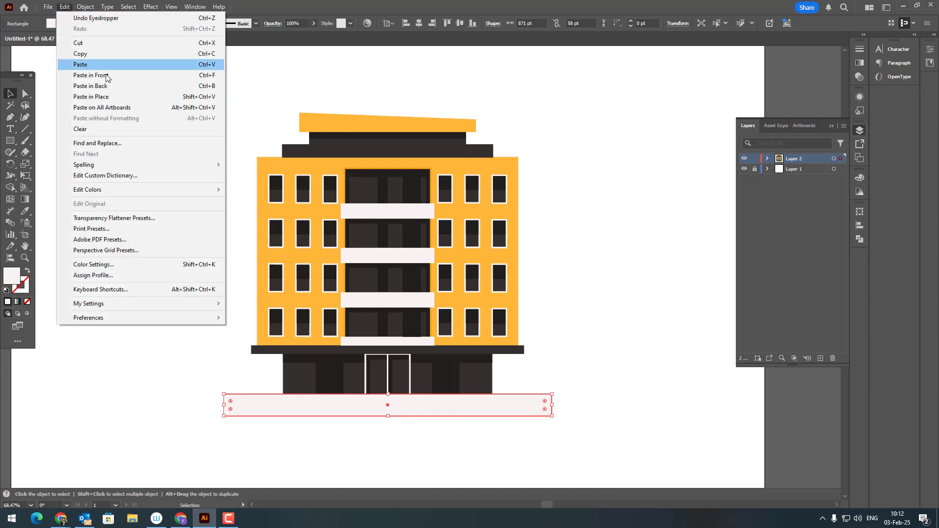
pyautogui.click(113, 75)
pyautogui.moveTo(388, 416); pyautogui.dragTo(390, 402)
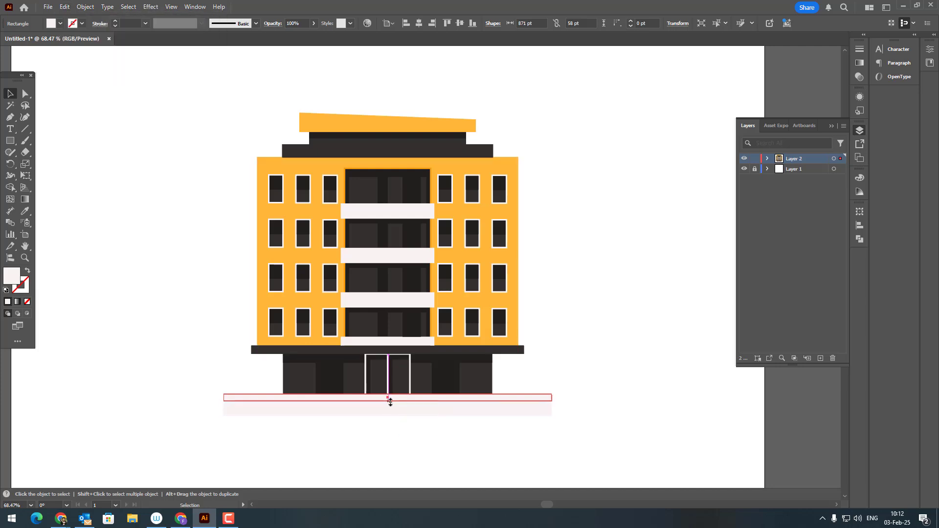
# - Set the thin ground strip's fill to the slightly darker grey E5E0DF
pyautogui.doubleClick(11, 277)
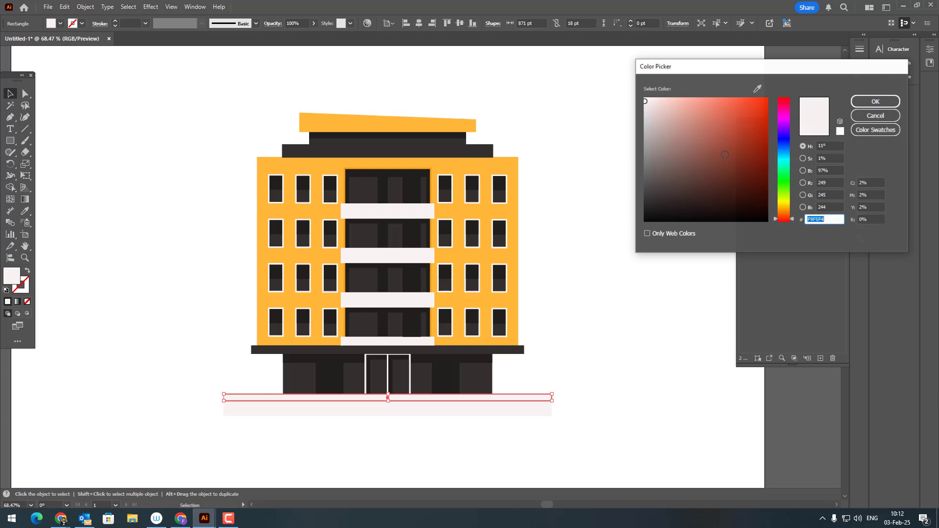
pyautogui.click(647, 109)
pyautogui.click(876, 102)
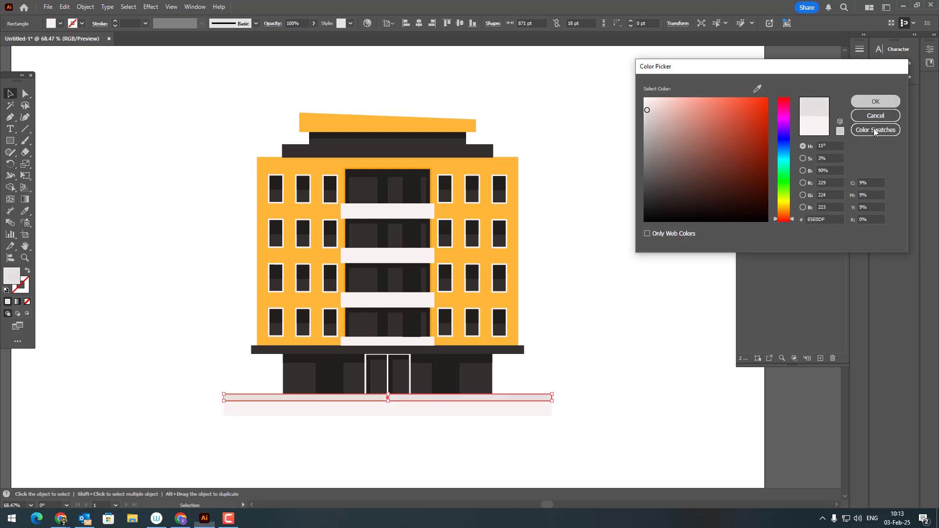
pyautogui.click(606, 353)
# - Extend the grey ground strip downward to 29 pt high and narrow it symmetrically to 724 pt, matching the ledge's width
pyautogui.press('z')
pyautogui.moveTo(485, 416); pyautogui.dragTo(554, 421)
pyautogui.press('space')
pyautogui.moveTo(545, 414); pyautogui.dragTo(564, 394)
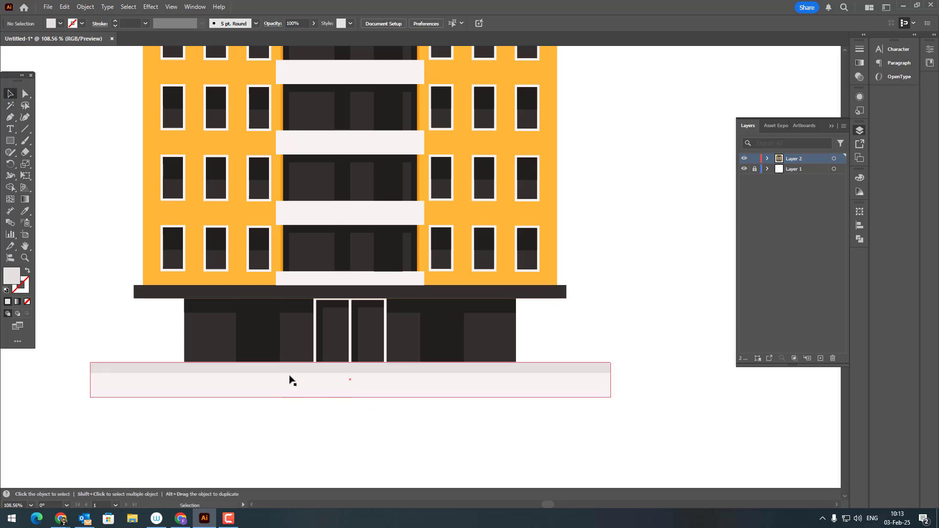
pyautogui.click(182, 372)
pyautogui.click(132, 383)
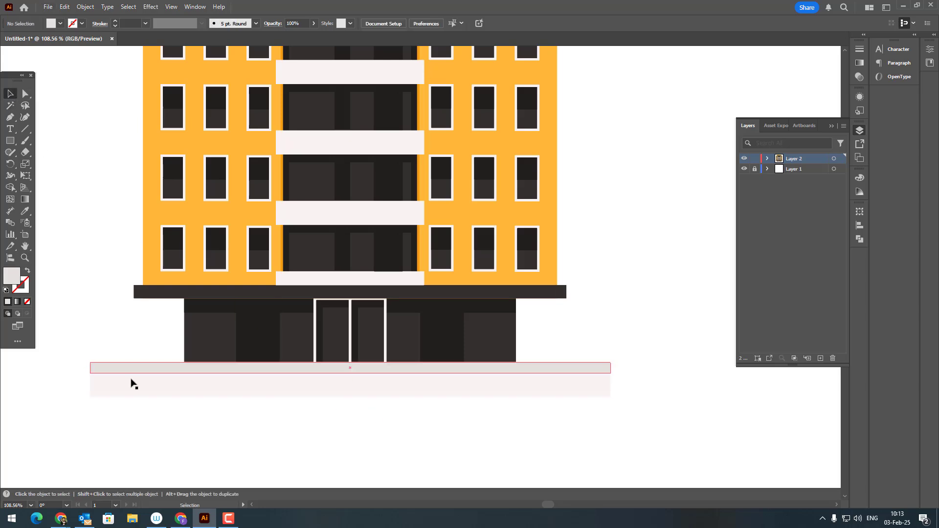
pyautogui.click(122, 372)
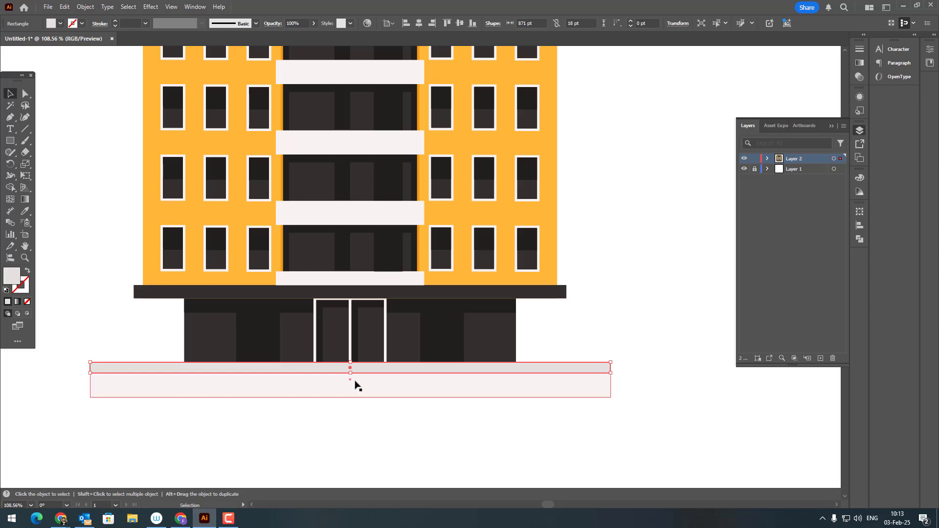
pyautogui.moveTo(351, 373); pyautogui.dragTo(350, 379)
pyautogui.moveTo(89, 372); pyautogui.dragTo(134, 360)
pyautogui.click(562, 336)
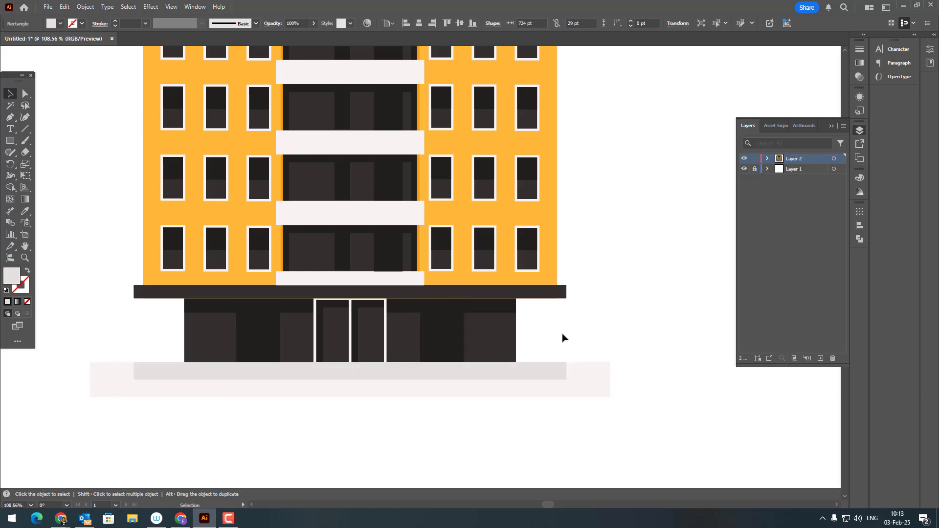
# - Select the entire building together with its ground shapes and group them into one object
pyautogui.press('z')
pyautogui.moveTo(562, 335); pyautogui.dragTo(500, 413)
pyautogui.moveTo(501, 412); pyautogui.dragTo(482, 435)
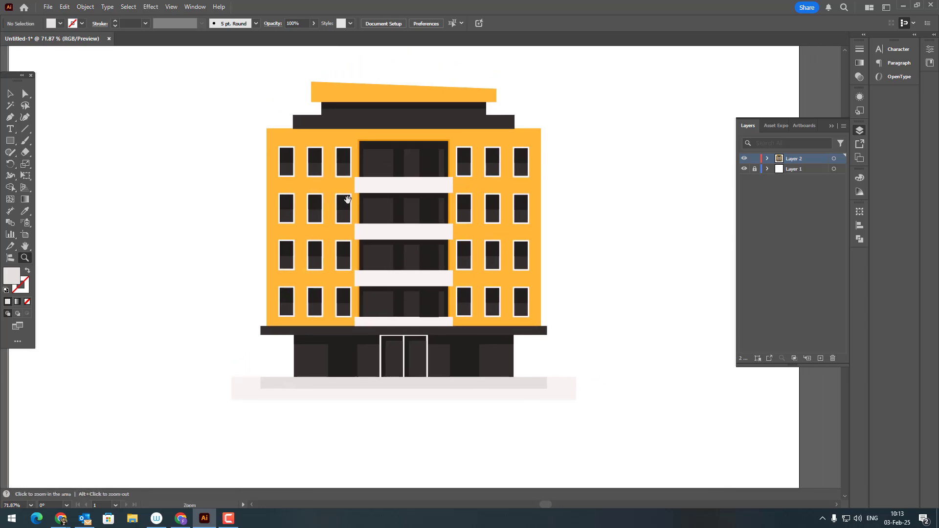
pyautogui.moveTo(348, 200); pyautogui.dragTo(311, 253)
pyautogui.moveTo(122, 91); pyautogui.dragTo(604, 470)
pyautogui.click(85, 8)
pyautogui.click(128, 65)
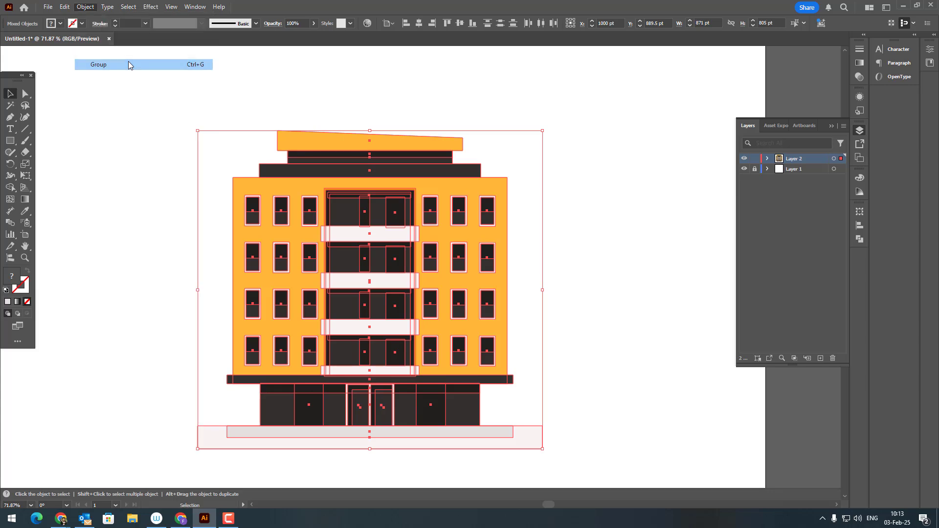
pyautogui.click(569, 317)
# - Draw a vertical 78 × 500 pt rectangle spanning the facade's full height beside the central panel's left edge
pyautogui.moveTo(594, 343); pyautogui.dragTo(599, 304)
pyautogui.press('z')
pyautogui.moveTo(533, 293); pyautogui.dragTo(559, 335)
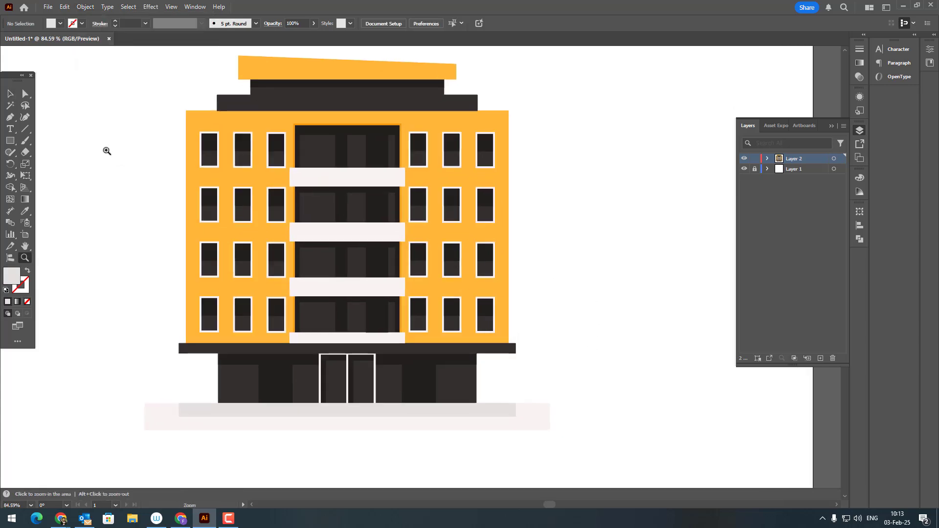
pyautogui.click(11, 140)
pyautogui.moveTo(249, 344); pyautogui.dragTo(283, 111)
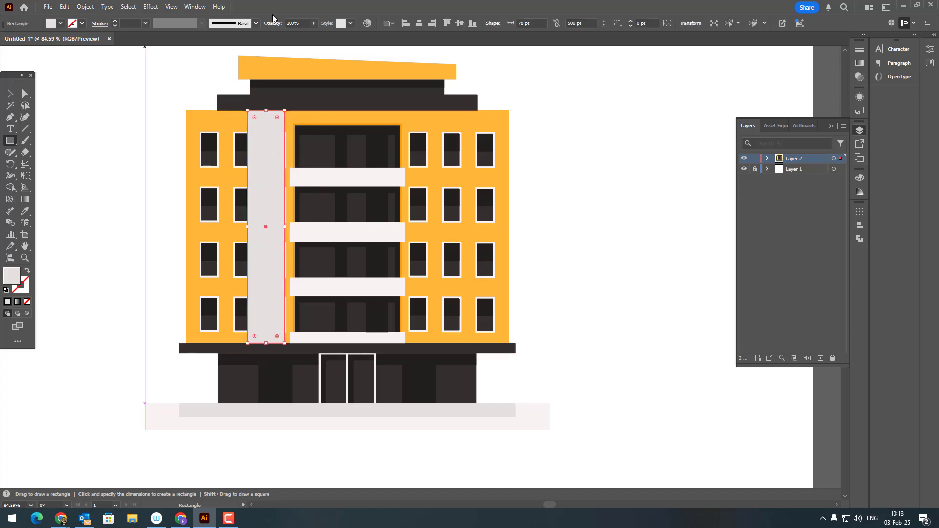
# - Set the vertical rectangle's opacity to 29% and its fill to white
pyautogui.click(313, 23)
pyautogui.moveTo(313, 35); pyautogui.dragTo(286, 35)
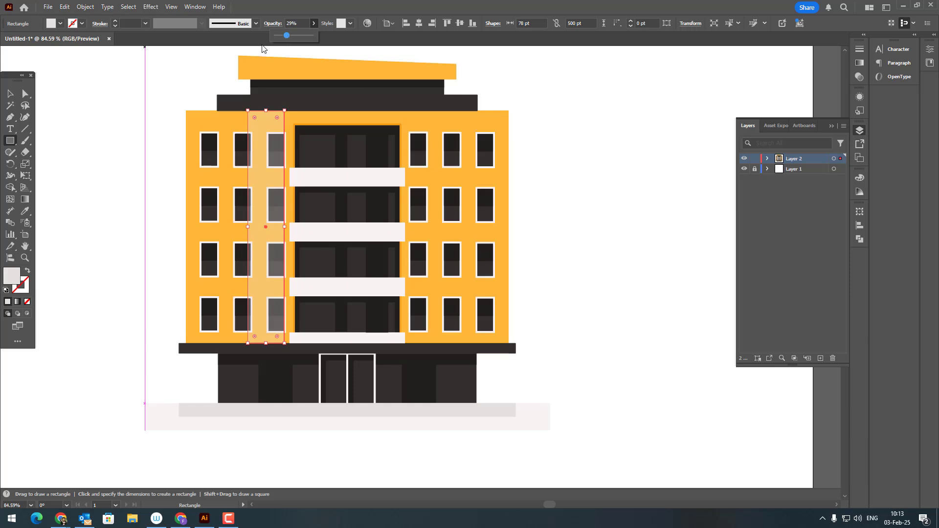
pyautogui.doubleClick(12, 275)
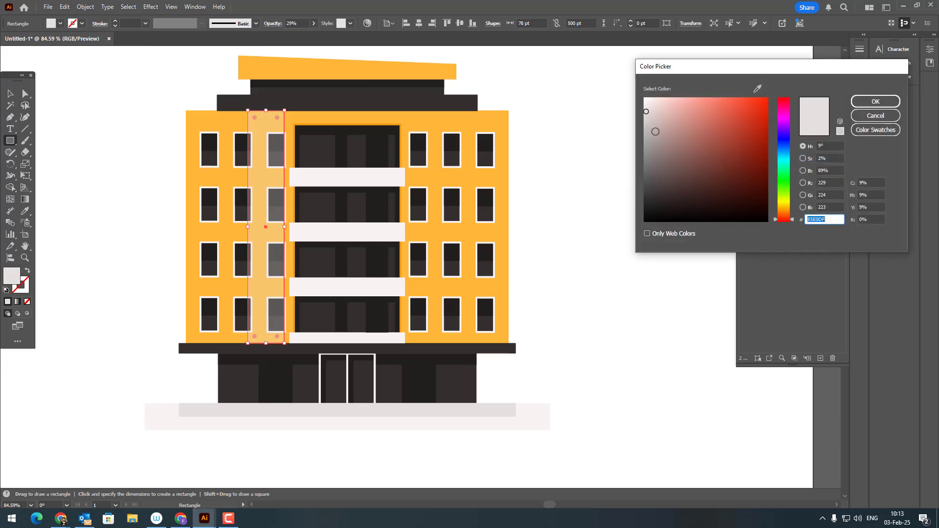
pyautogui.click(857, 100)
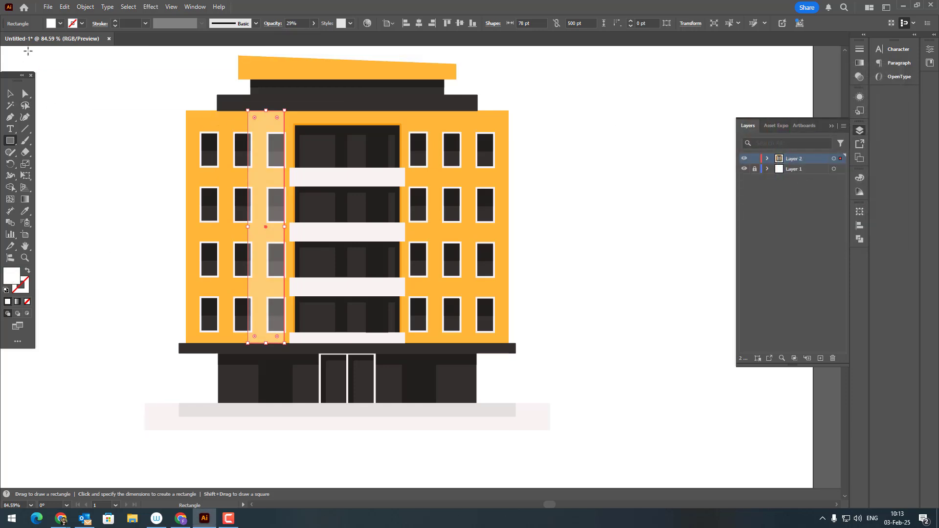
# - Slant the translucent white strip by shifting its bottom two corners about 115 pt to the right along the ledge
pyautogui.click(25, 94)
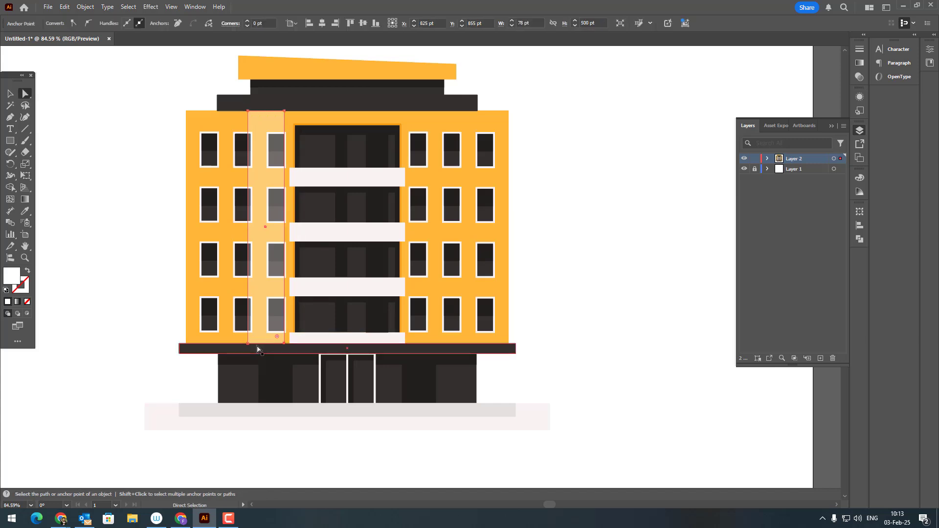
pyautogui.moveTo(250, 343); pyautogui.dragTo(299, 345)
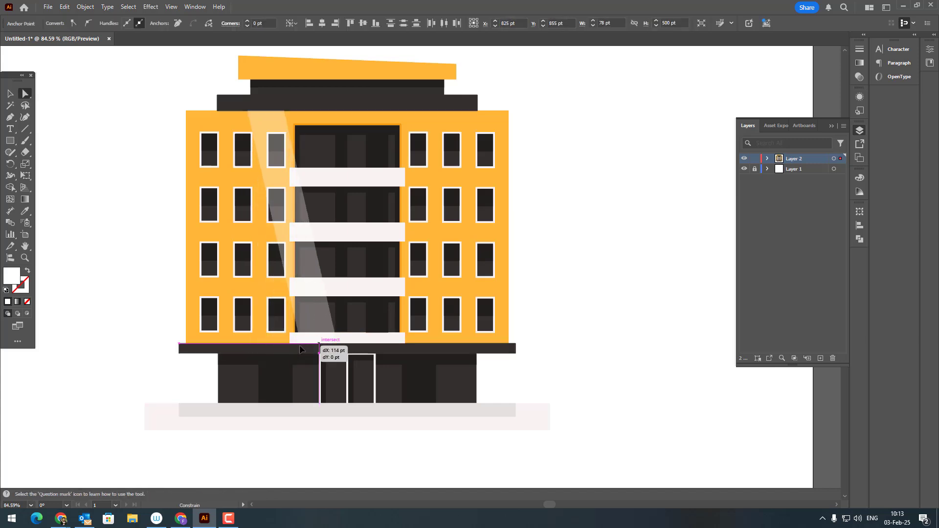
pyautogui.click(10, 94)
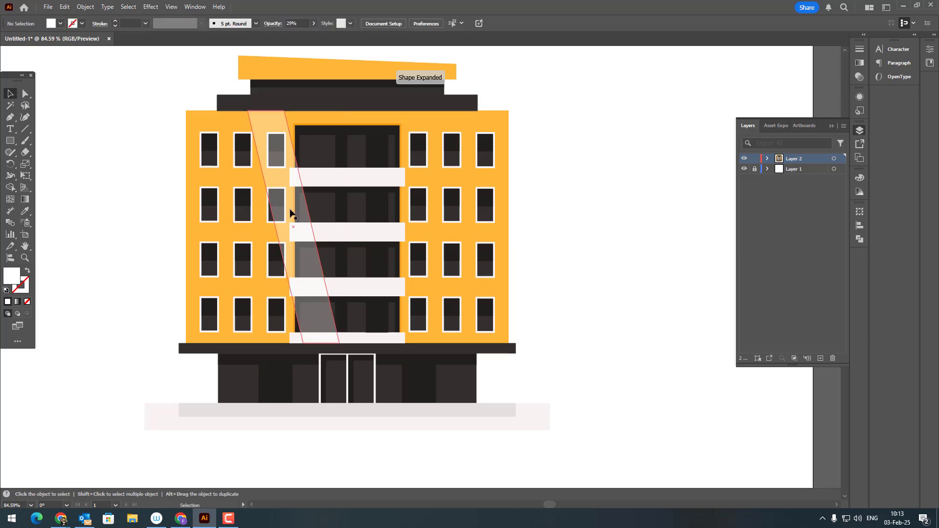
# - Duplicate the slanted translucent strip horizontally onto the window columns beyond the central balcony panel
pyautogui.moveTo(294, 215); pyautogui.dragTo(464, 243)
pyautogui.click(665, 243)
pyautogui.scroll(3, 658, 238)
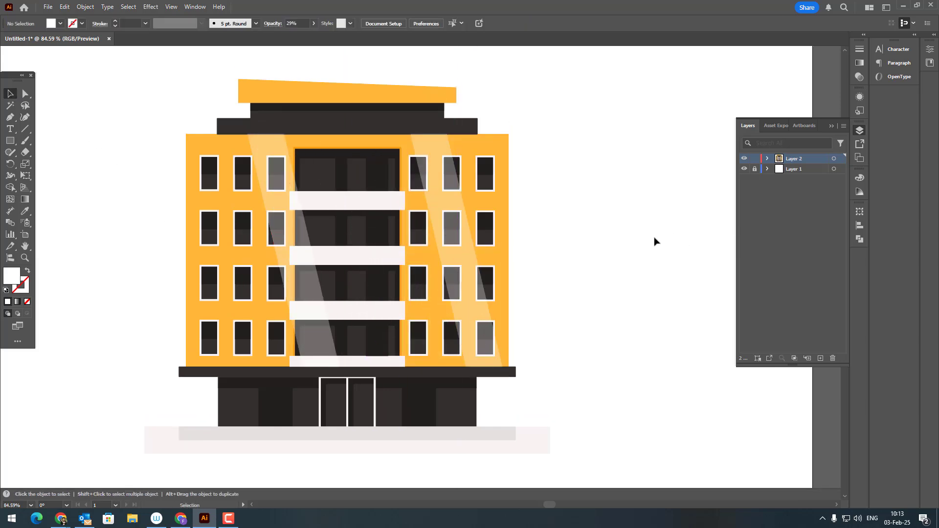
pyautogui.hotkey('ctrl', 'space')
pyautogui.moveTo(564, 245); pyautogui.dragTo(484, 288)
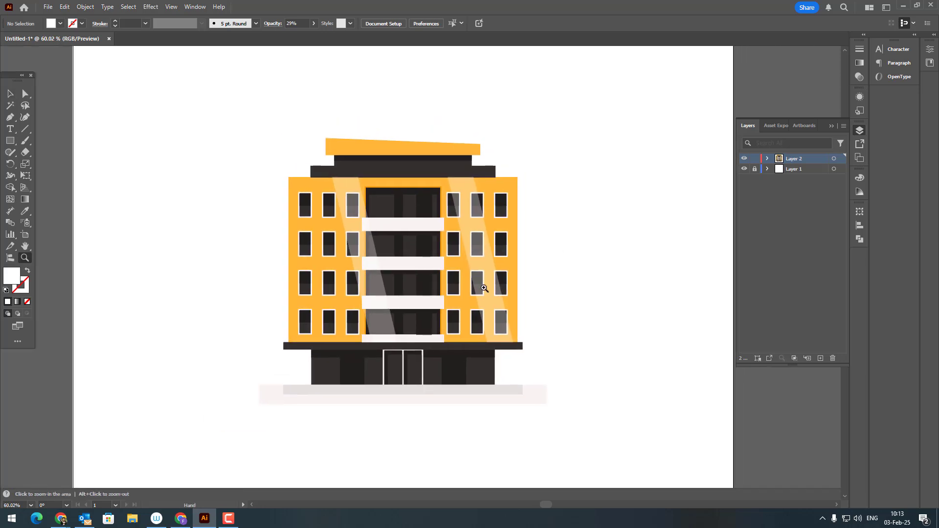
# - Draw a 54 × 108 pt rectangle over the ground floor beside the entrance and copy the facade reflection's 29% white appearance onto it
pyautogui.press('z')
pyautogui.moveTo(417, 394); pyautogui.dragTo(491, 409)
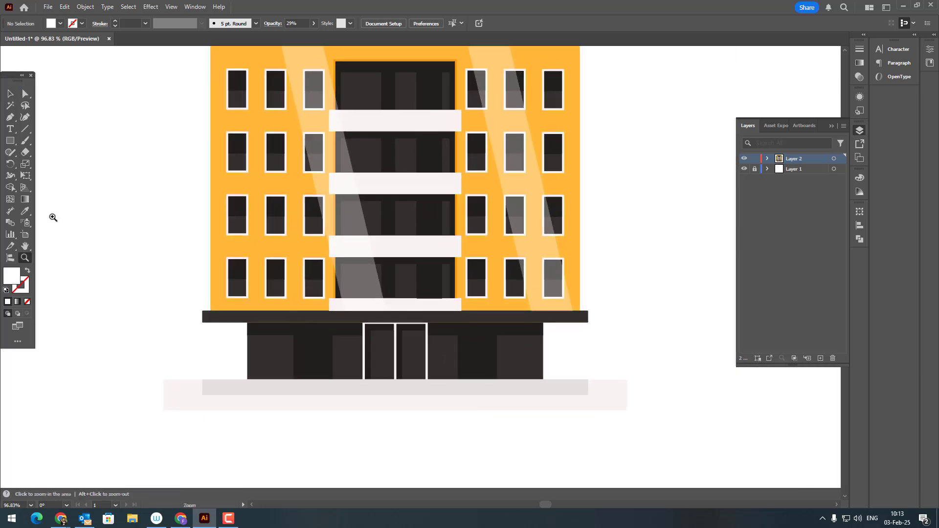
pyautogui.moveTo(272, 322); pyautogui.dragTo(300, 379)
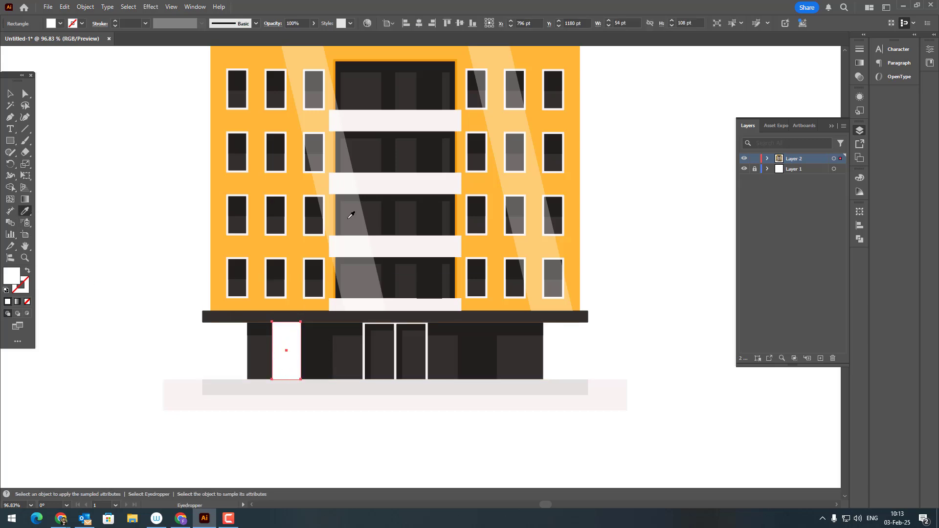
pyautogui.click(356, 290)
pyautogui.moveTo(356, 290); pyautogui.dragTo(292, 324)
pyautogui.click(10, 94)
pyautogui.click(97, 257)
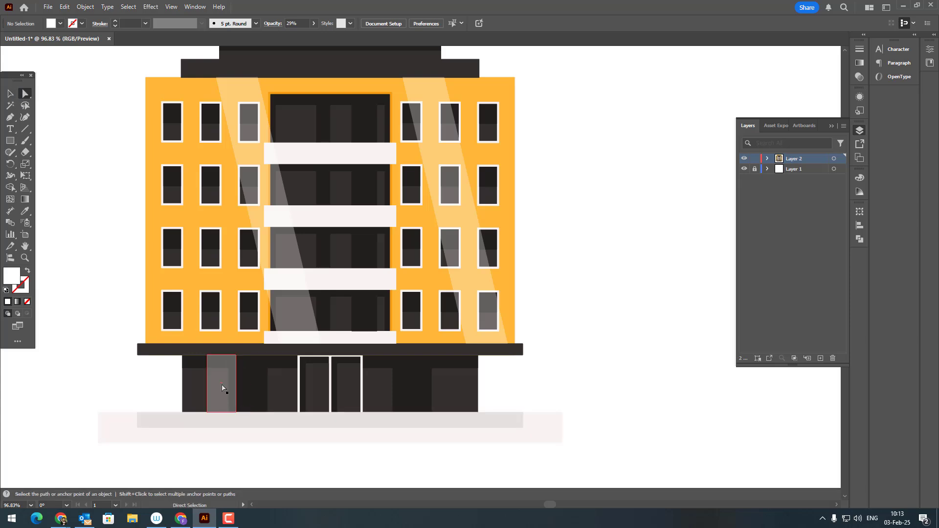
# - Add a 27 pt wide copy of the ground-floor strip just beside it and group the two strips
pyautogui.moveTo(222, 389); pyautogui.dragTo(268, 383)
pyautogui.click(8, 90)
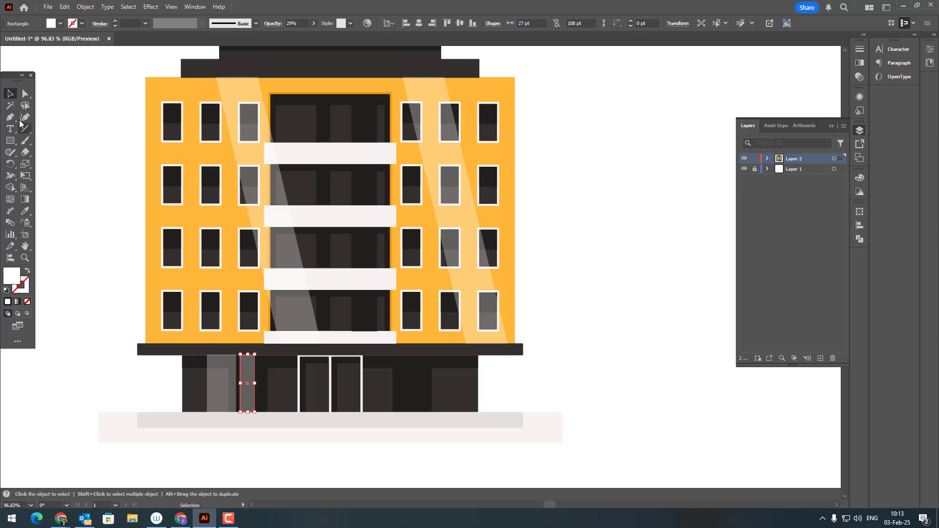
pyautogui.keyDown('shift'); pyautogui.click(218, 386); pyautogui.keyUp('shift')
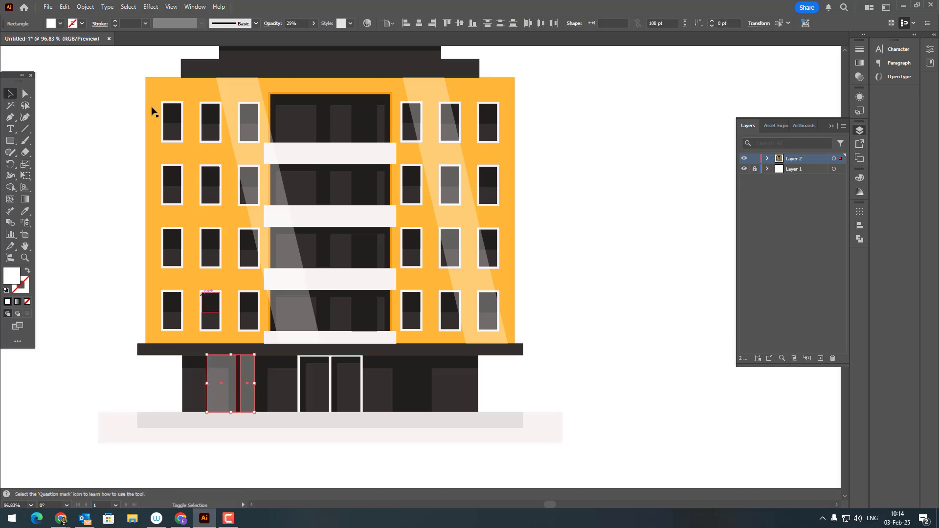
pyautogui.click(84, 11)
pyautogui.click(120, 64)
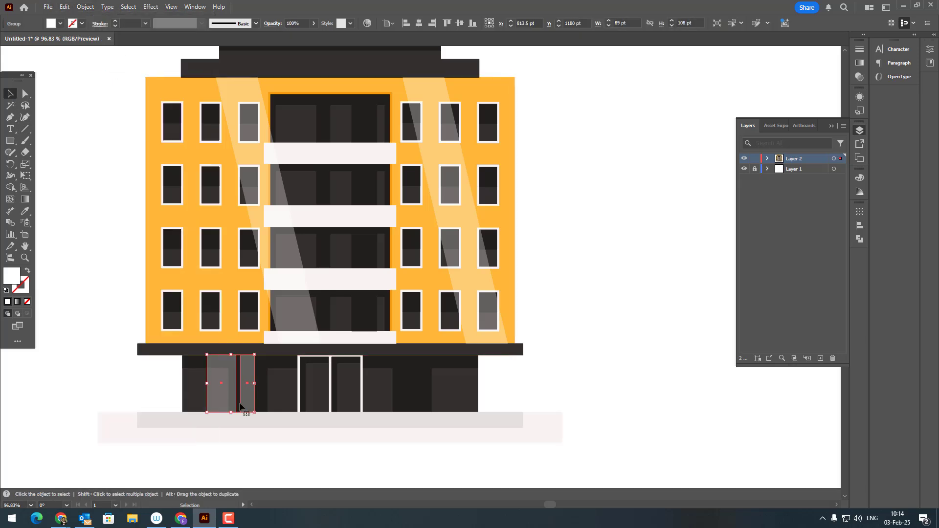
# - Slant both strips inside the group by shifting their bottom corners about 27 pt to the right along the base
pyautogui.doubleClick(218, 378)
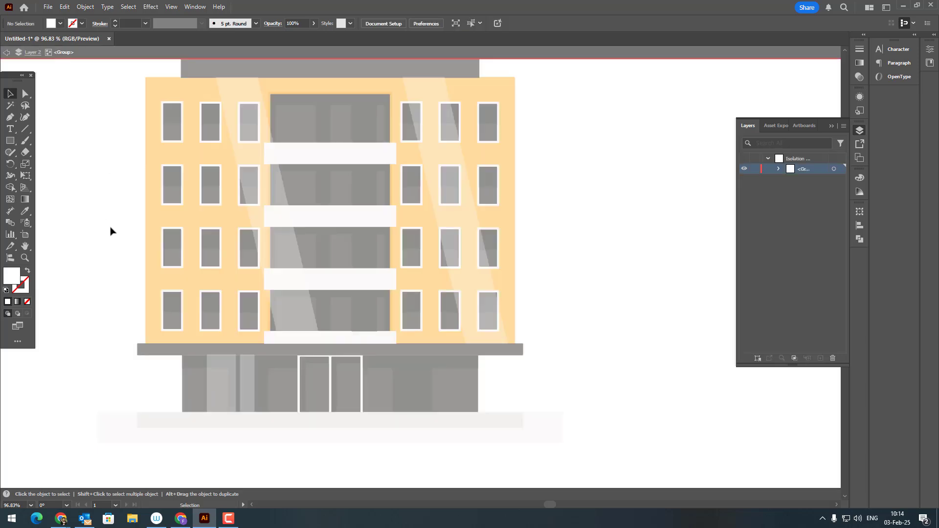
pyautogui.click(25, 94)
pyautogui.click(236, 416)
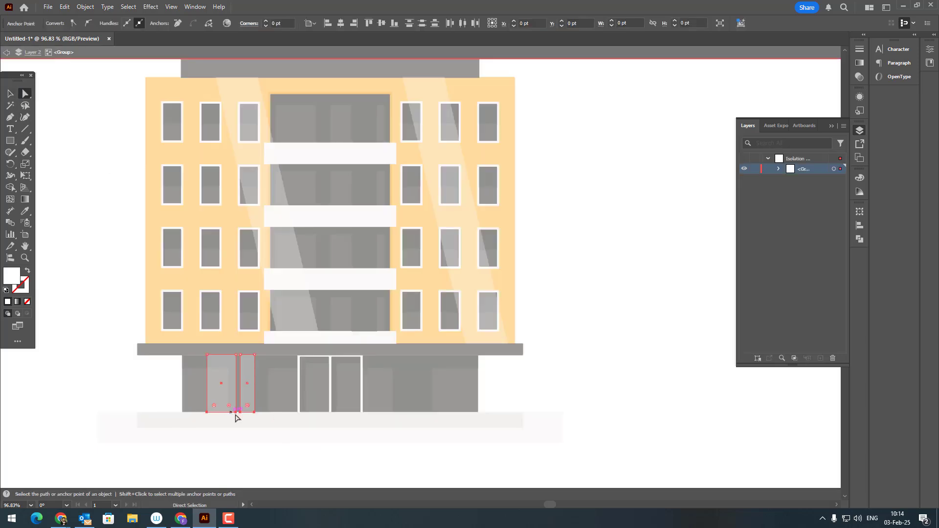
pyautogui.moveTo(255, 416)
pyautogui.mouseDown()
pyautogui.moveTo(281, 417)
pyautogui.moveTo(272, 419)
pyautogui.mouseUp()
pyautogui.doubleClick(131, 164)
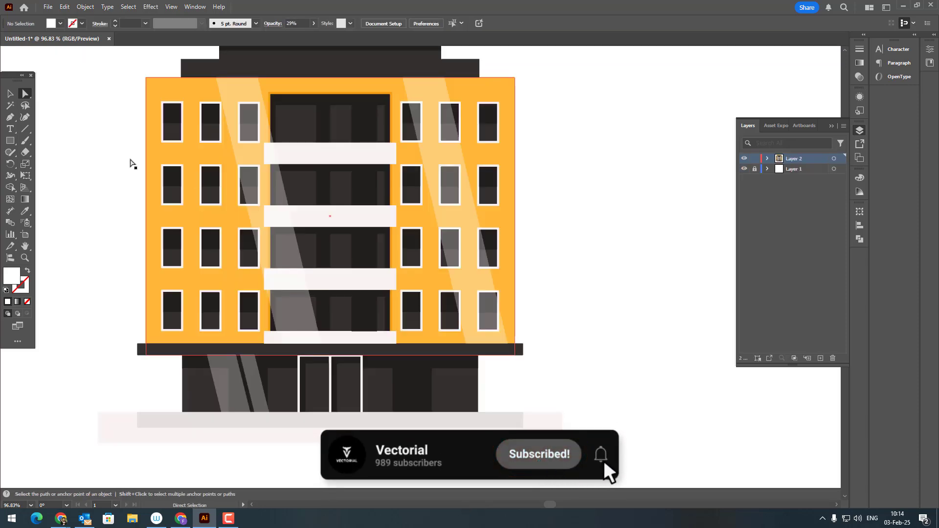
# - Duplicate the slanted pair of ground-floor strips horizontally so the copy overlaps the entrance's right door edge
pyautogui.moveTo(237, 384); pyautogui.dragTo(368, 416)
pyautogui.click(581, 359)
pyautogui.press('z')
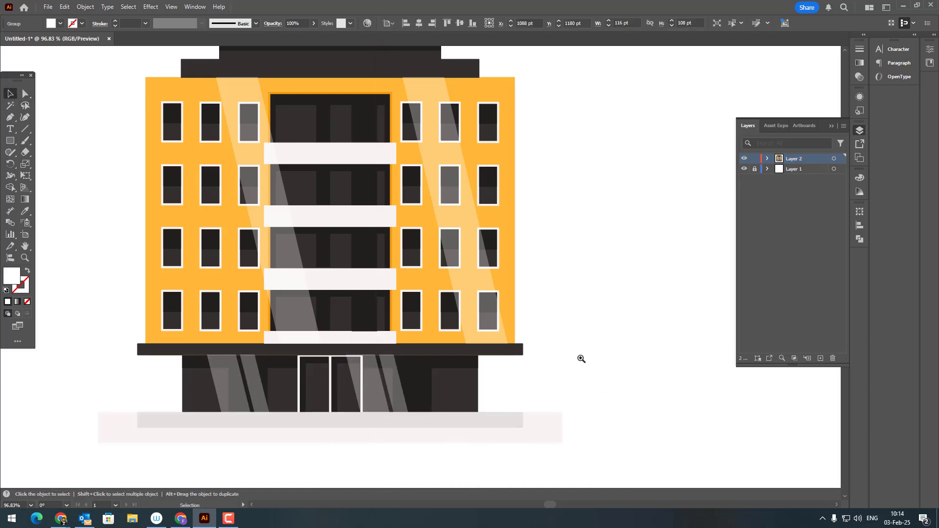
pyautogui.moveTo(581, 358); pyautogui.dragTo(510, 364)
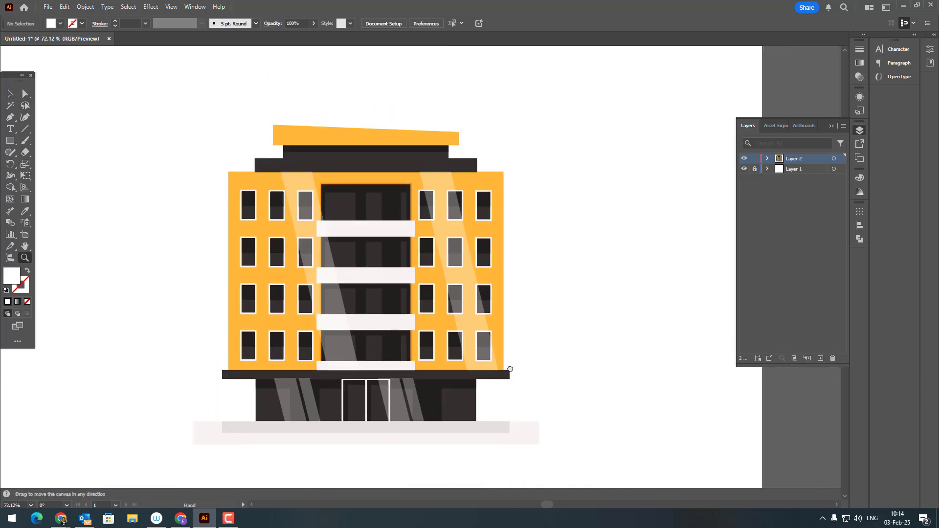
# - Group the entire building with its ground shapes and reflections, and center the group on the artboard
pyautogui.click(10, 141)
pyautogui.press('z')
pyautogui.moveTo(476, 191); pyautogui.dragTo(447, 205)
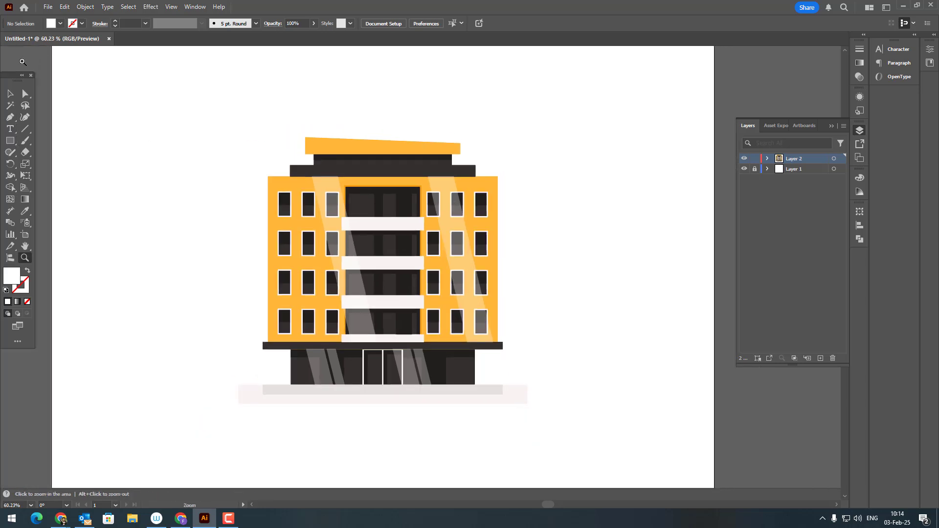
pyautogui.click(6, 98)
pyautogui.moveTo(181, 91); pyautogui.dragTo(547, 458)
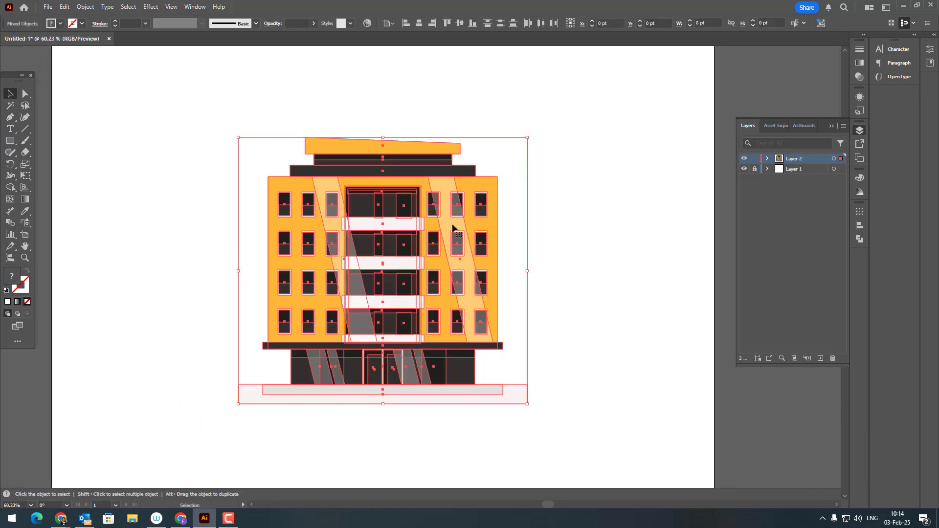
pyautogui.click(86, 6)
pyautogui.click(111, 63)
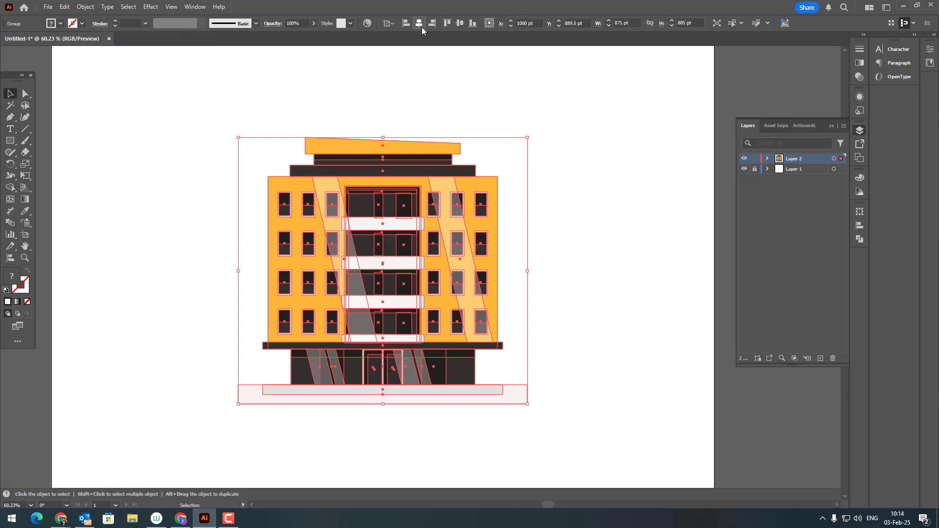
pyautogui.click(461, 26)
pyautogui.click(585, 244)
pyautogui.press('space')
pyautogui.moveTo(591, 269); pyautogui.dragTo(629, 290)
pyautogui.press('z')
pyautogui.press('space')
pyautogui.moveTo(612, 293); pyautogui.dragTo(654, 308)
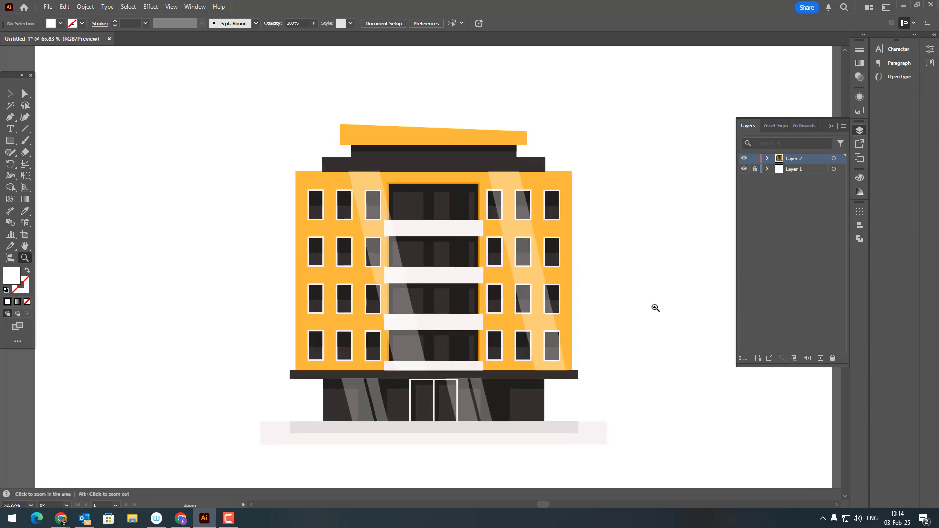